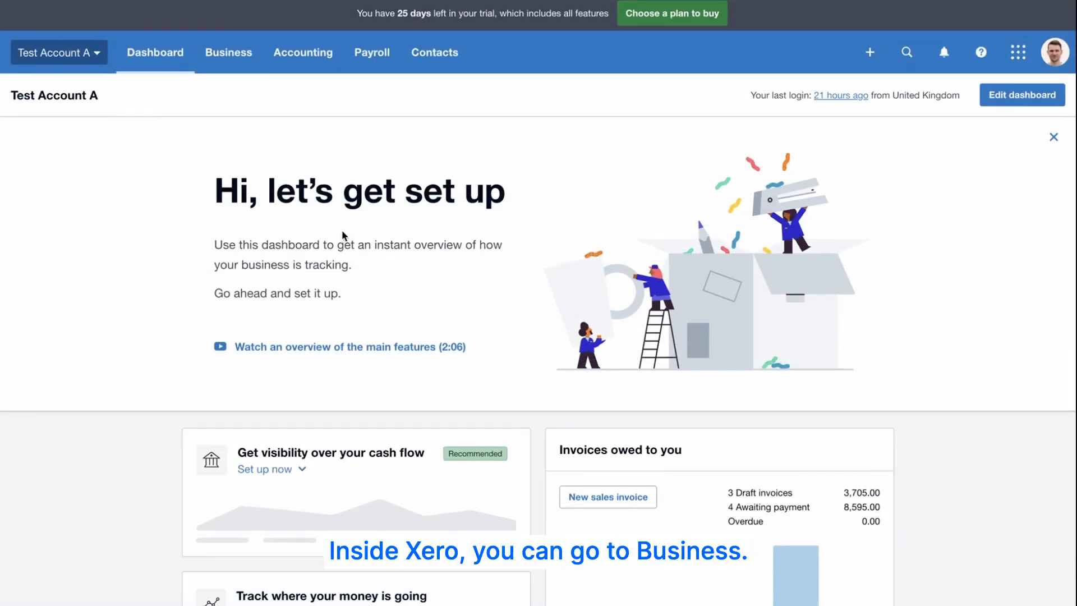
Start a new item in the products and services list with code SUB1 and name Software Subscription Level 1.
{"action": "left_click", "coordinate": [238, 62]}
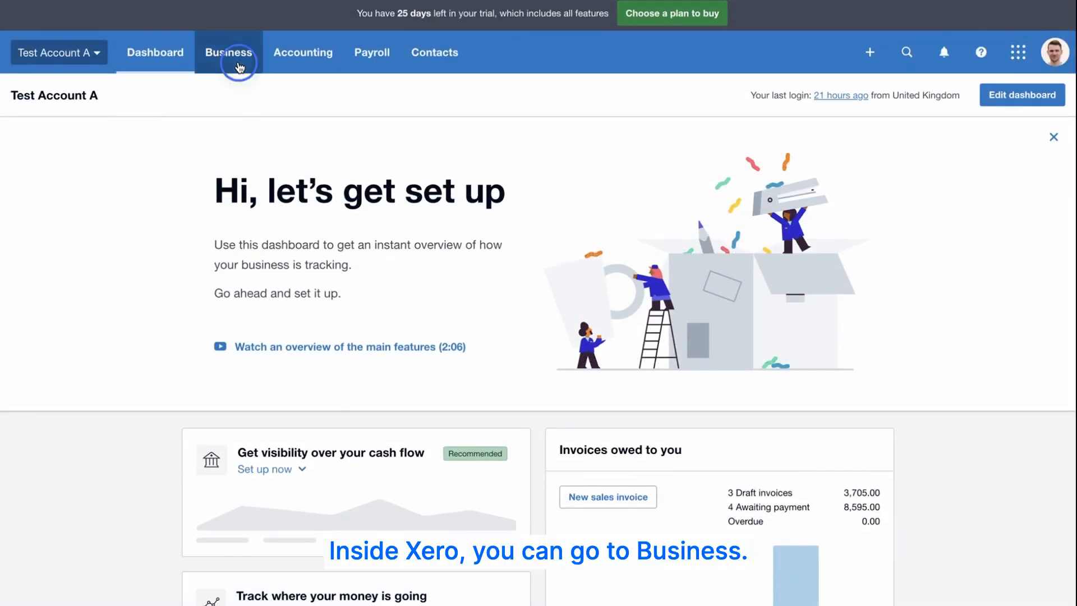
{"action": "scroll", "coordinate": [263, 424], "scroll_direction": "down", "scroll_amount": 1}
{"action": "left_click", "coordinate": [264, 425]}
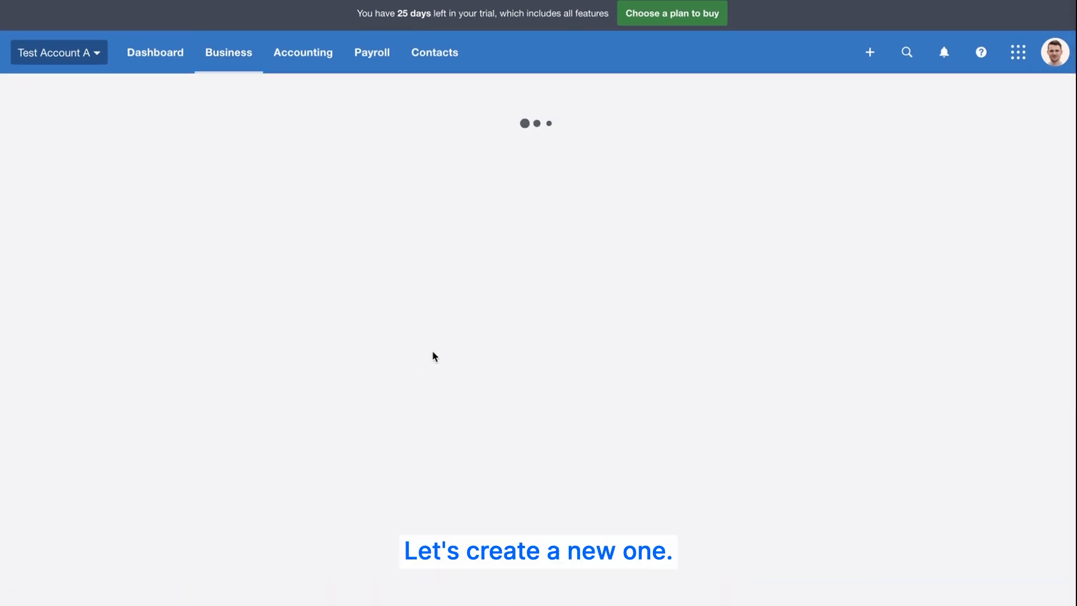
{"action": "left_click", "coordinate": [1032, 96]}
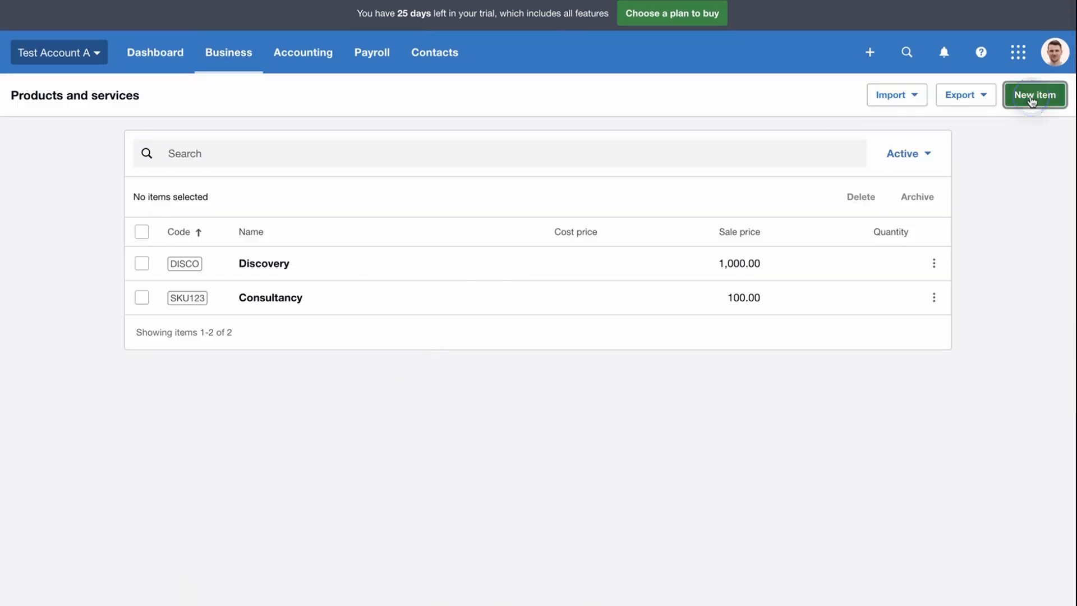
{"action": "left_click", "coordinate": [313, 80]}
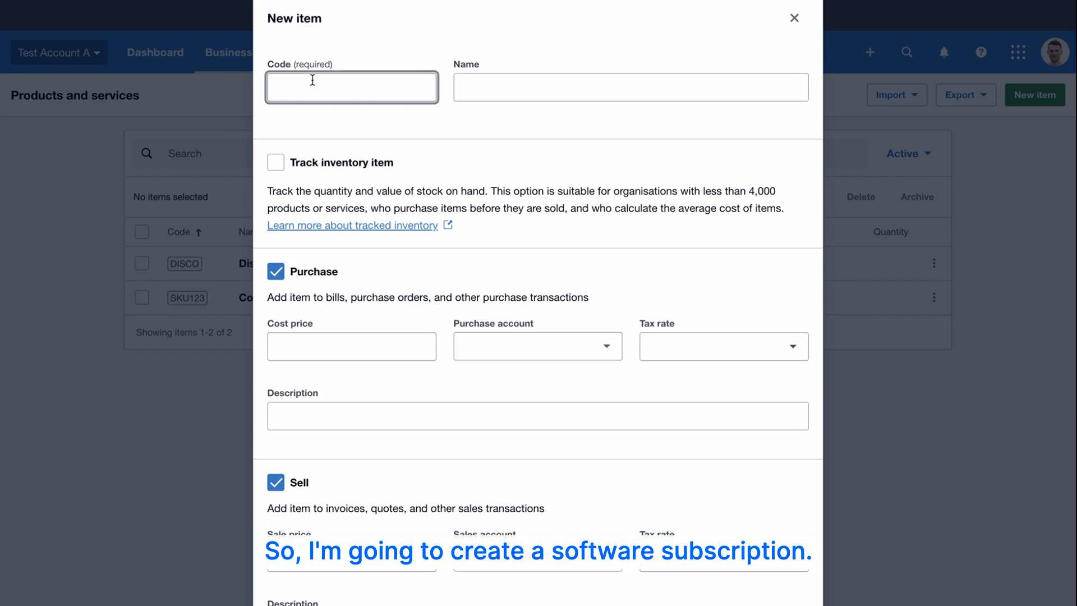
{"action": "type", "text": "SUB1"}
{"action": "left_click", "coordinate": [510, 82]}
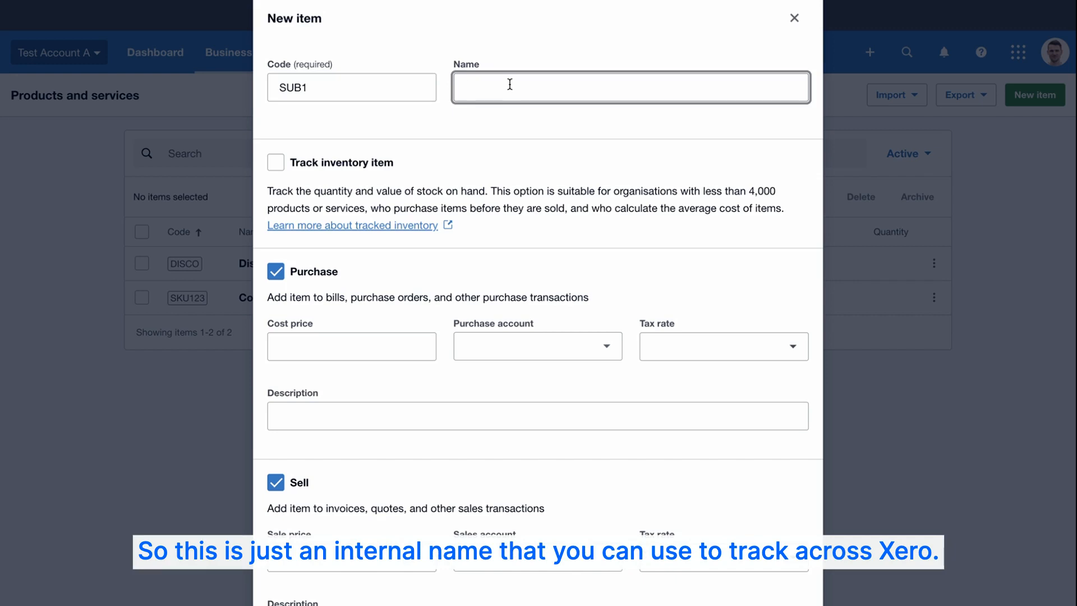
{"action": "type", "text": "Software Subscription Level 1"}
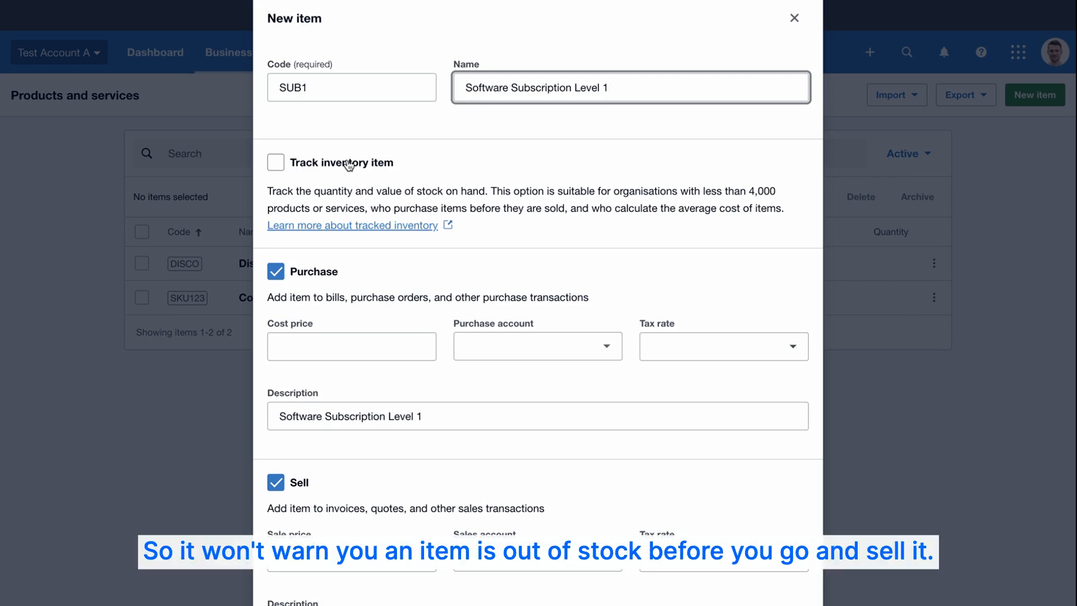
Turn off the Purchase option for the new item, keeping only the Sell option.
{"action": "scroll", "coordinate": [344, 275], "scroll_direction": "down", "scroll_amount": 2}
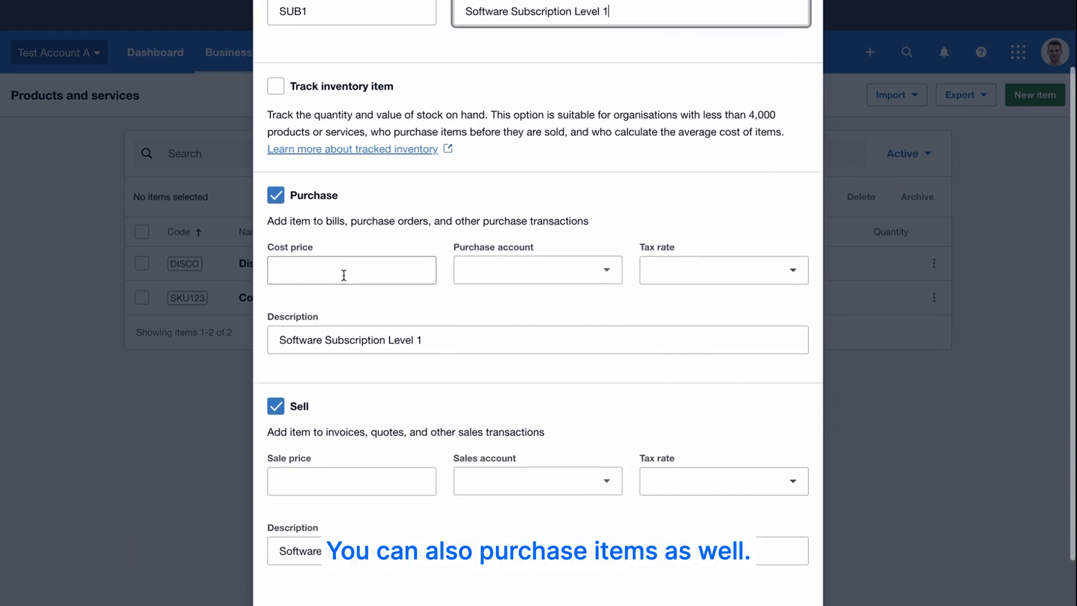
{"action": "scroll", "coordinate": [343, 264], "scroll_direction": "down", "scroll_amount": 2}
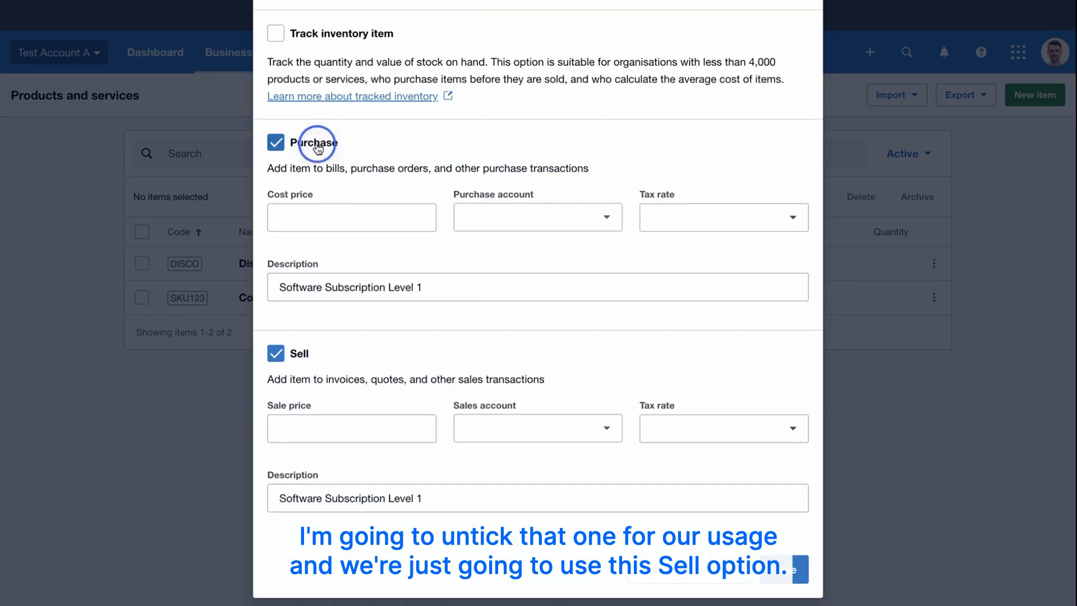
{"action": "left_click", "coordinate": [276, 139]}
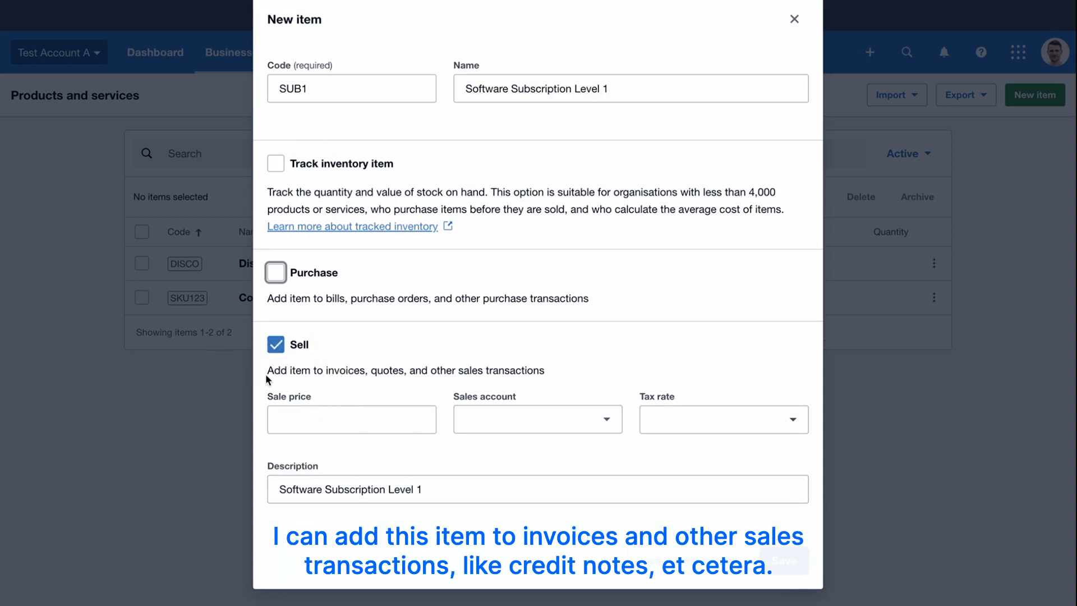
{"action": "left_click", "coordinate": [399, 379]}
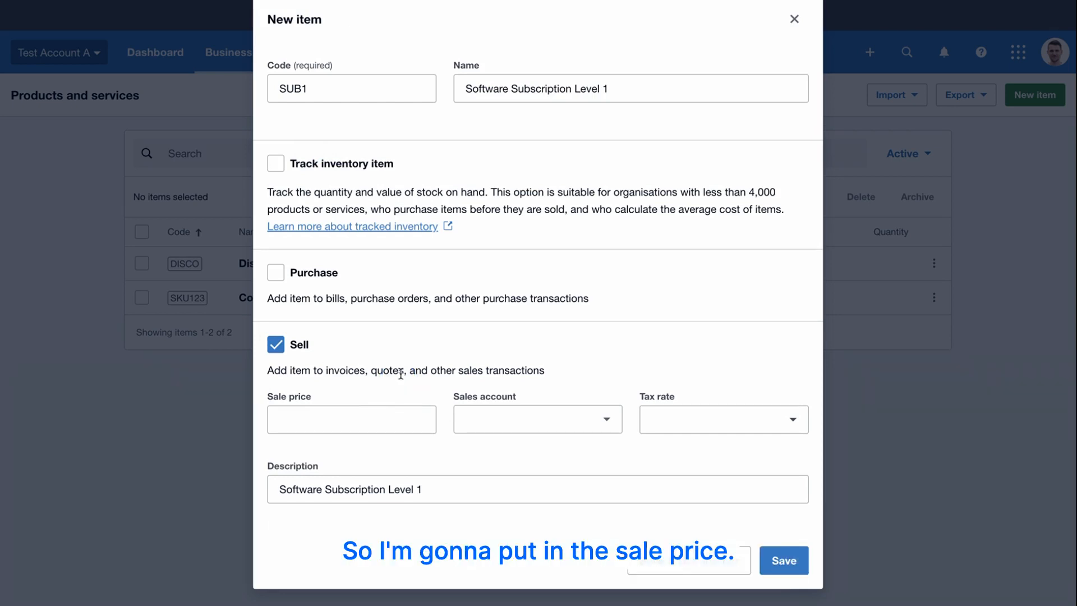
Set the sale price to 1,000.00 and the sales account to 200 - Sales, and save the item.
{"action": "left_click", "coordinate": [368, 419]}
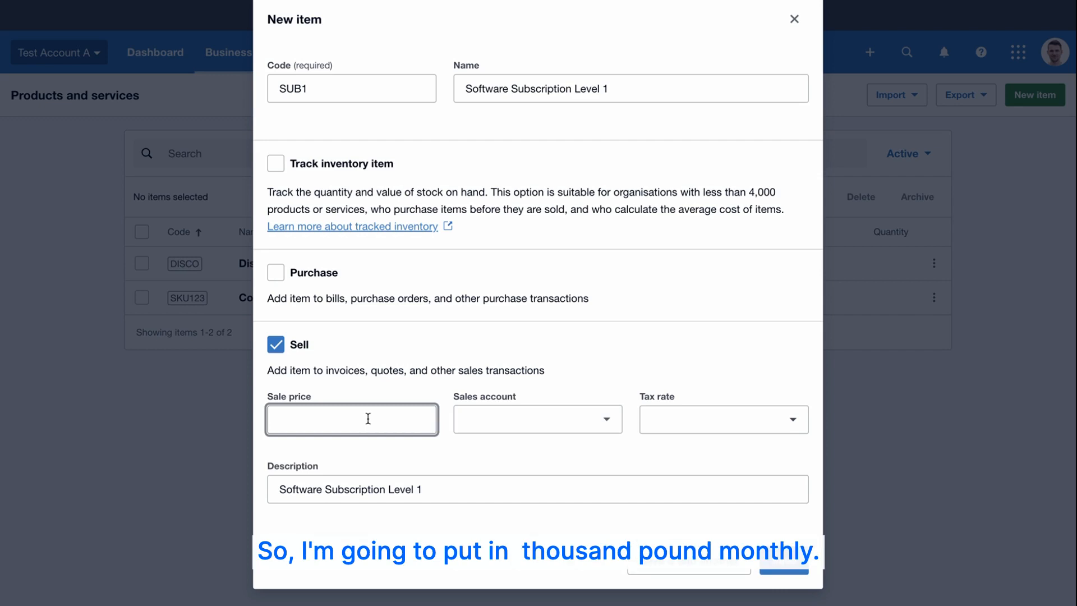
{"action": "type", "text": "1000"}
{"action": "left_click", "coordinate": [479, 458]}
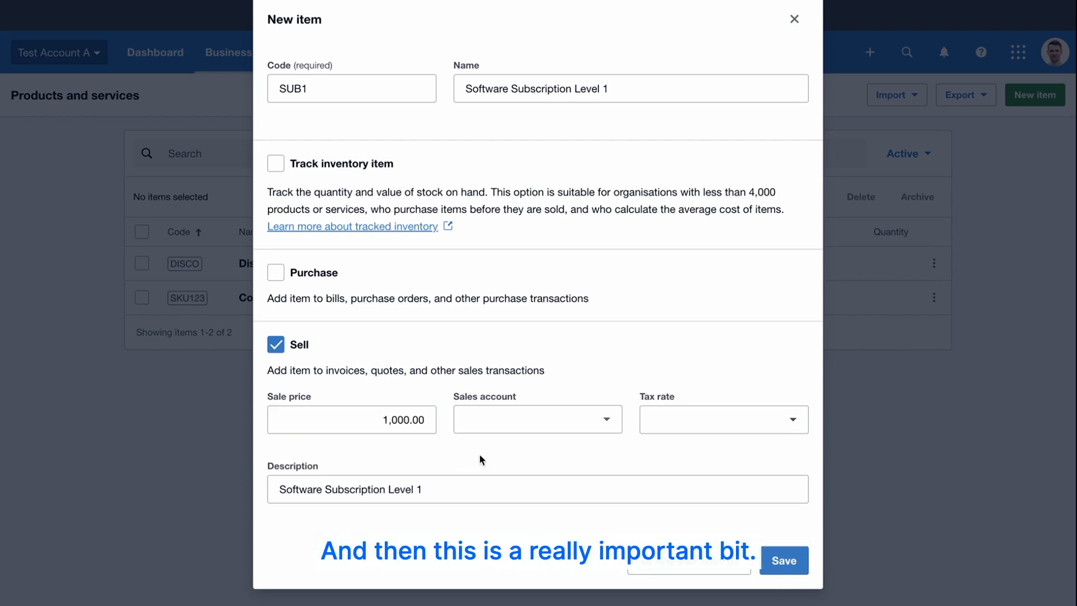
{"action": "left_click", "coordinate": [505, 426]}
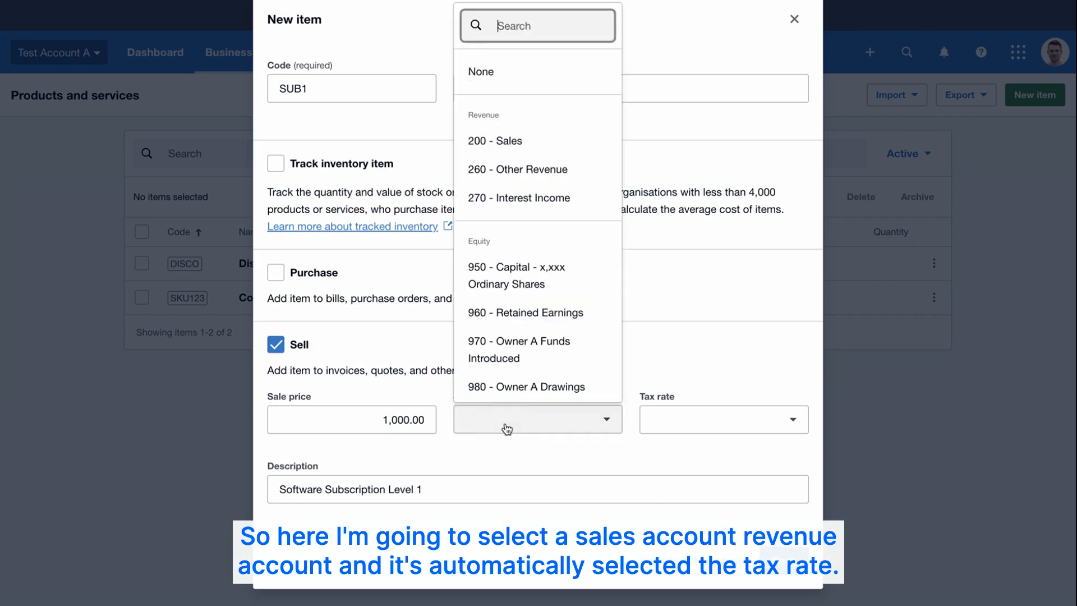
{"action": "left_click", "coordinate": [530, 147]}
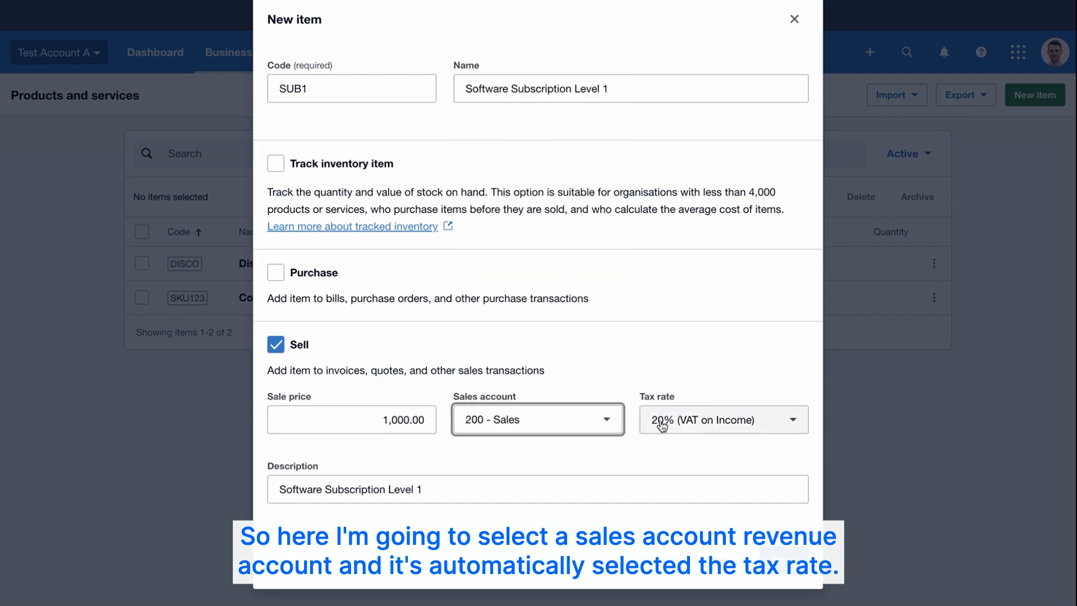
{"action": "left_click", "coordinate": [457, 492]}
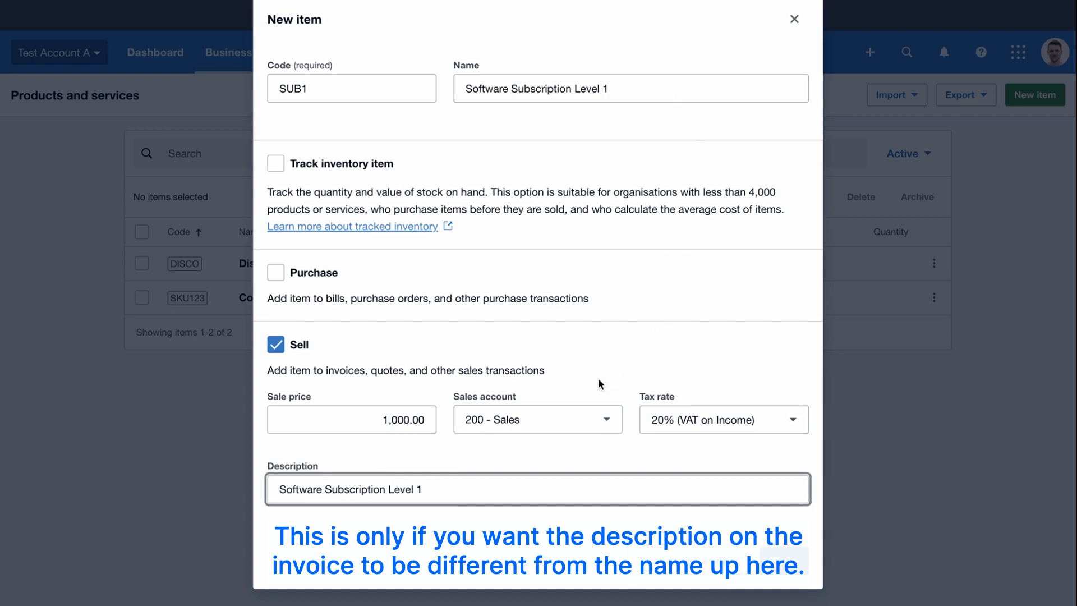
{"action": "left_click", "coordinate": [784, 561]}
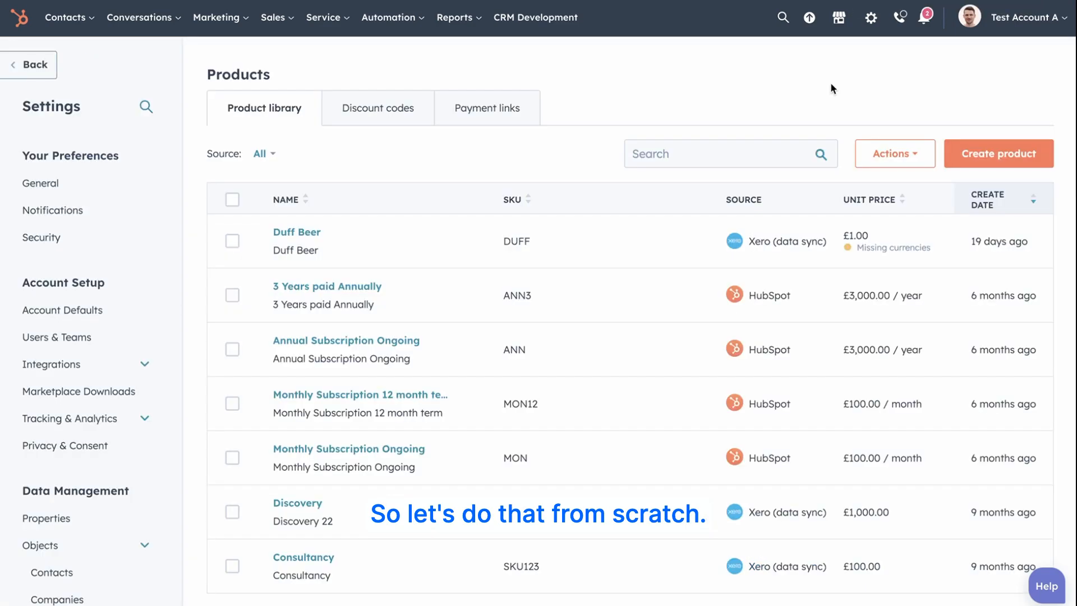
In HubSpot's product library, start a new product named Software Subscription Level 1 with SKU SUB123.
{"action": "left_click", "coordinate": [976, 159]}
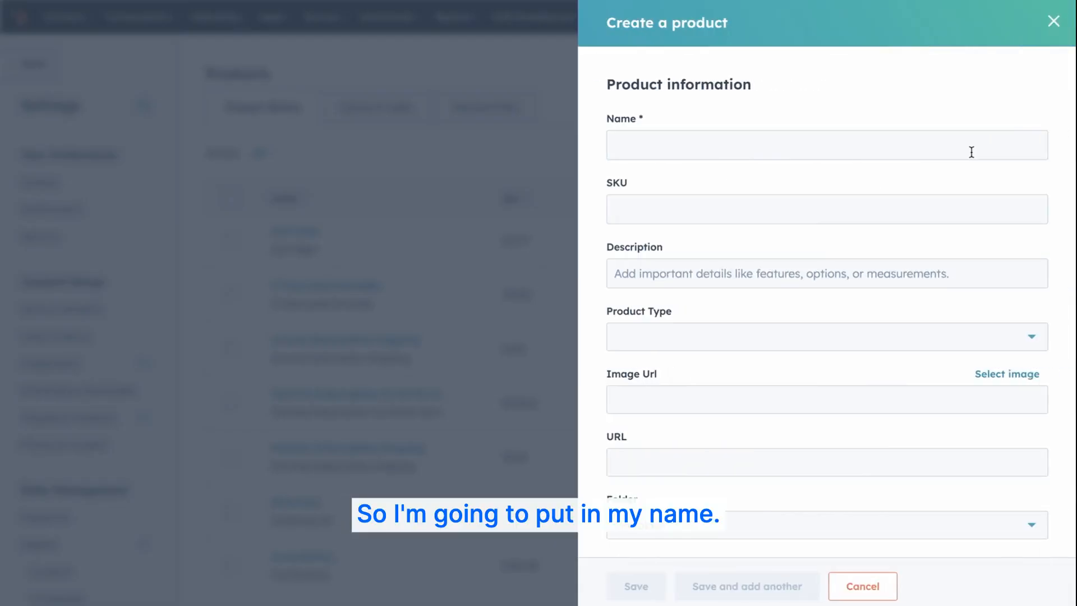
{"action": "left_click", "coordinate": [972, 152]}
{"action": "type", "text": "Software Subscription Level 1"}
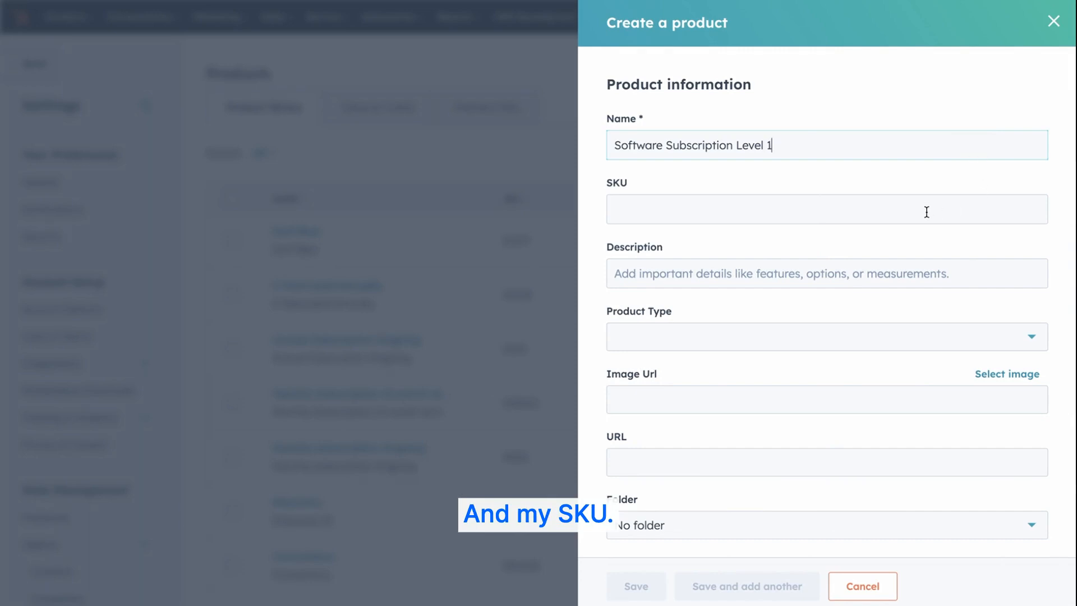
{"action": "left_click", "coordinate": [925, 212]}
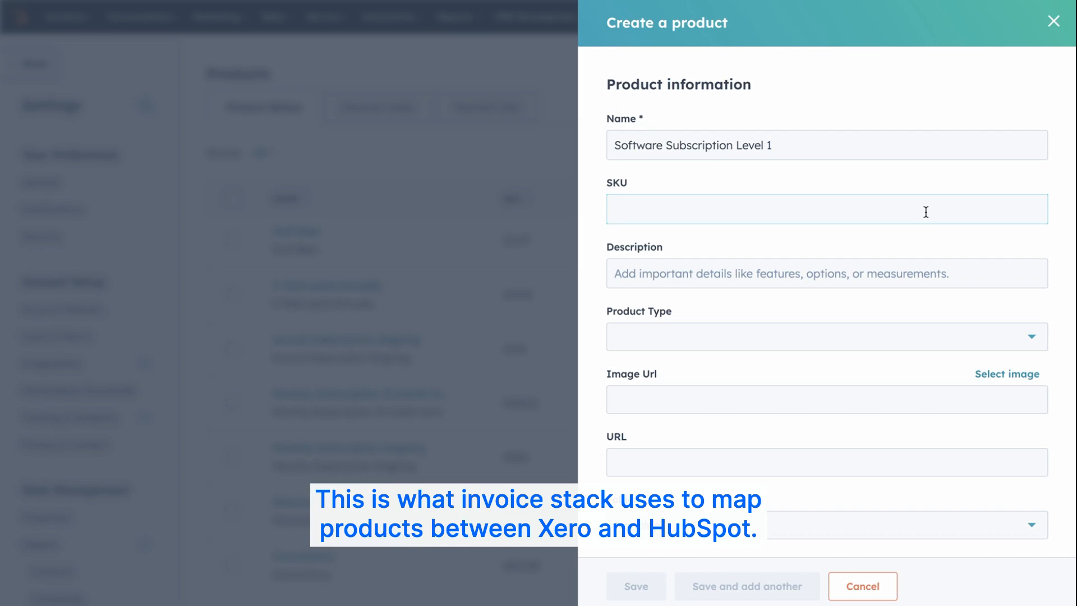
{"action": "type", "text": "SUB123"}
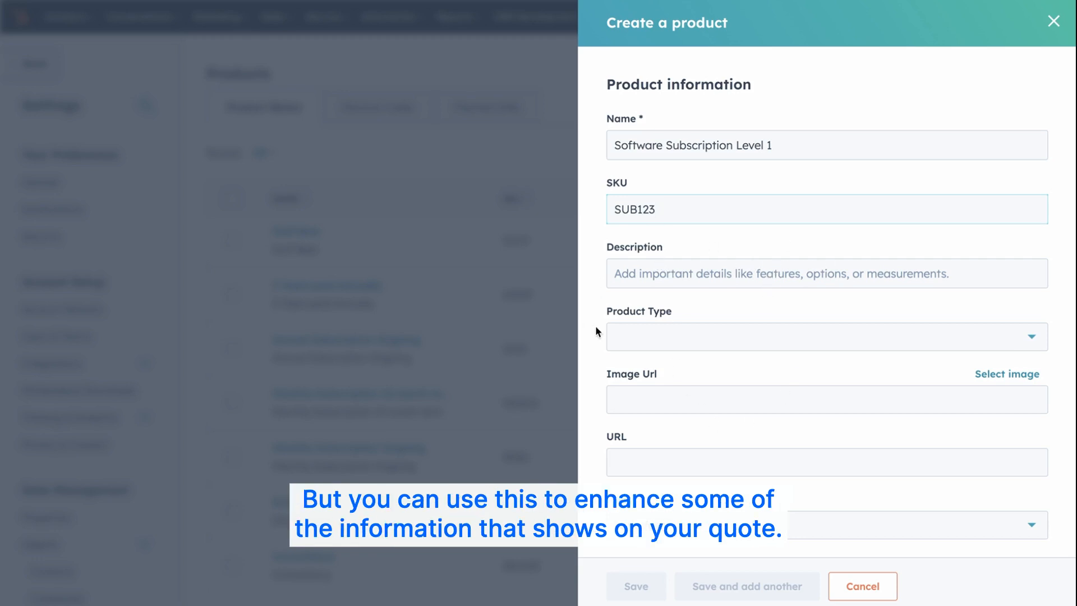
Set the product's GBP price to £1,000.00 and its billing frequency to Monthly.
{"action": "scroll", "coordinate": [597, 325], "scroll_direction": "down", "scroll_amount": 10}
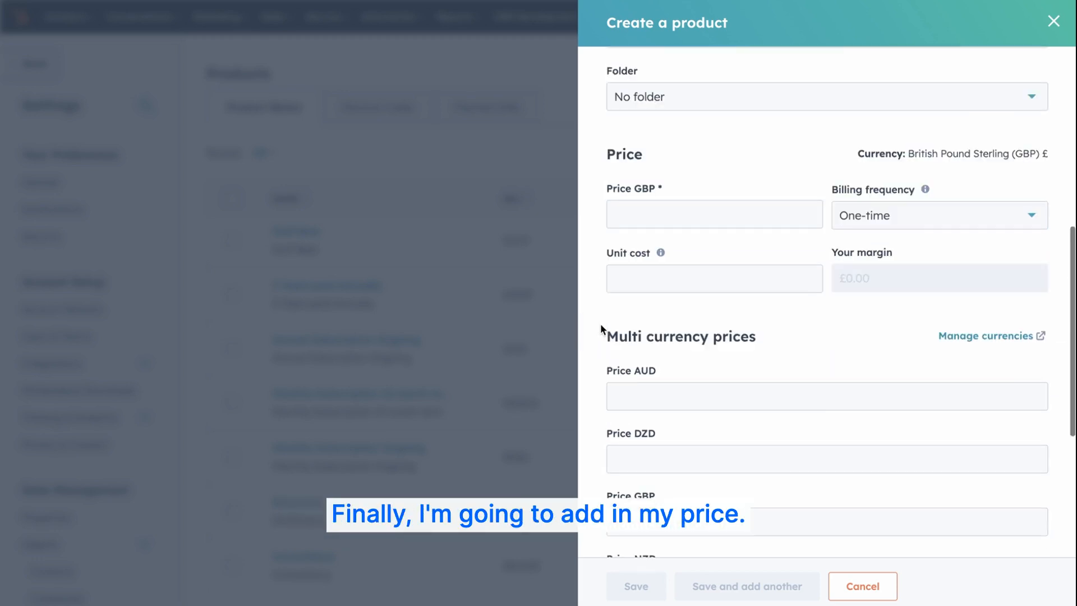
{"action": "left_click", "coordinate": [674, 210]}
{"action": "type", "text": "1000"}
{"action": "scroll", "coordinate": [876, 203], "scroll_direction": "down", "scroll_amount": 1}
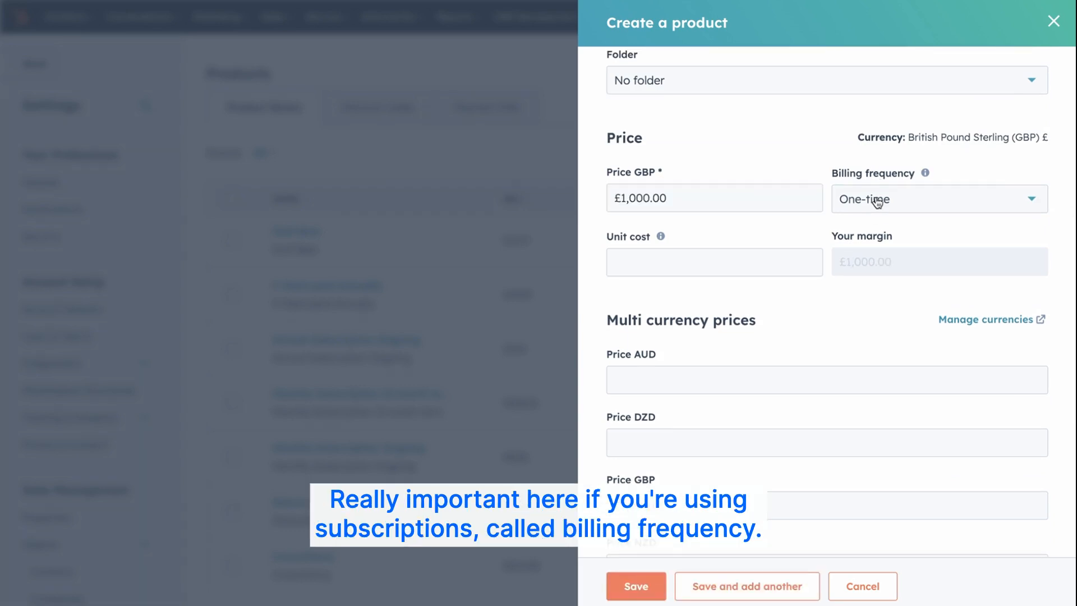
{"action": "left_click", "coordinate": [875, 202]}
{"action": "left_click", "coordinate": [882, 241]}
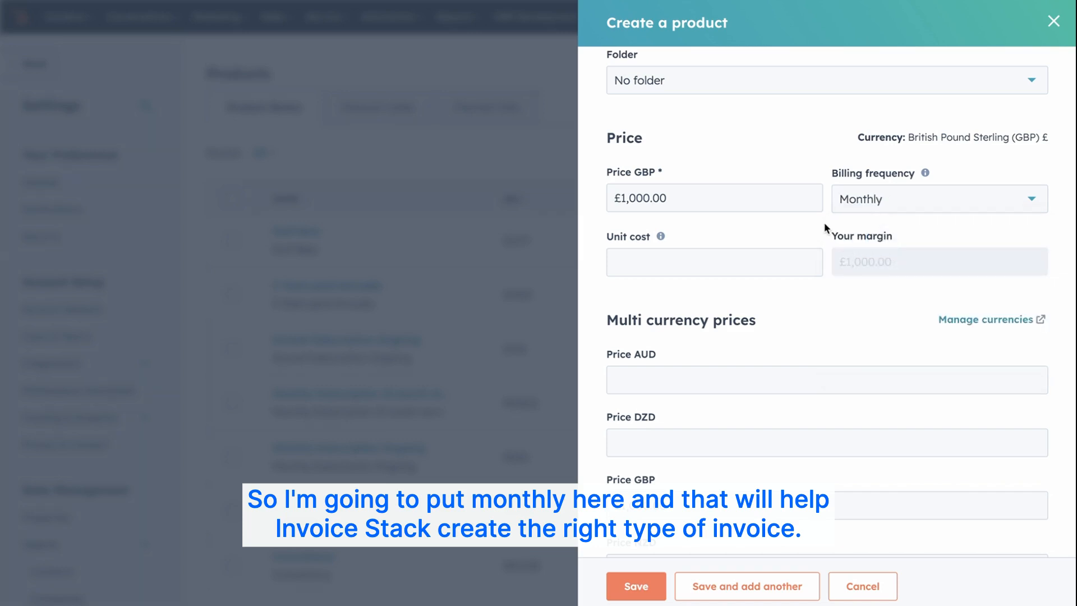
Set the product's billing term to 12 months and save the product.
{"action": "scroll", "coordinate": [825, 223], "scroll_direction": "down", "scroll_amount": 5}
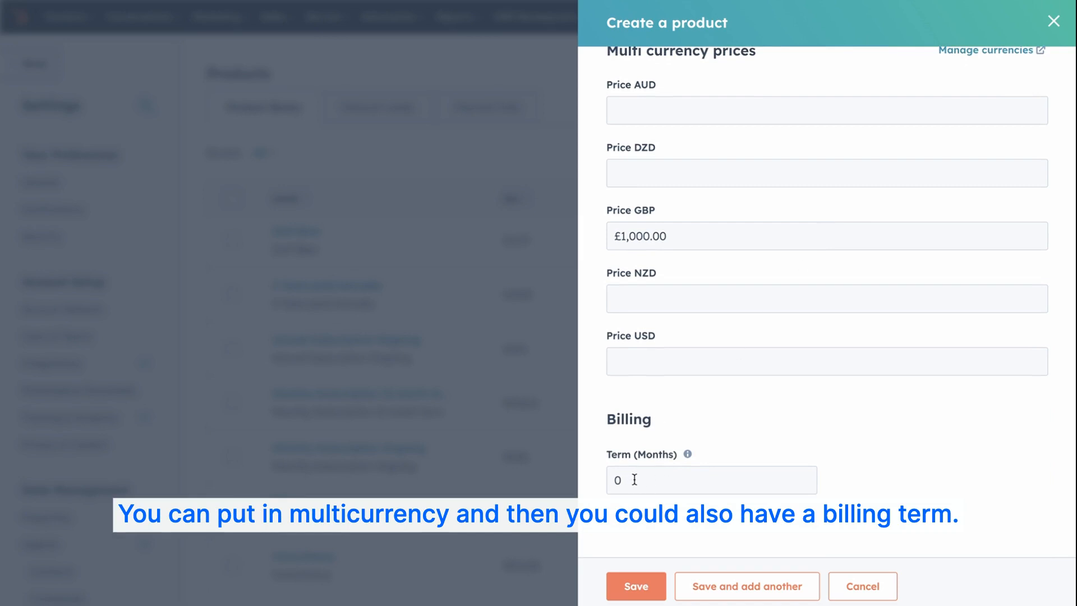
{"action": "double_click", "coordinate": [634, 479]}
{"action": "type", "text": "12"}
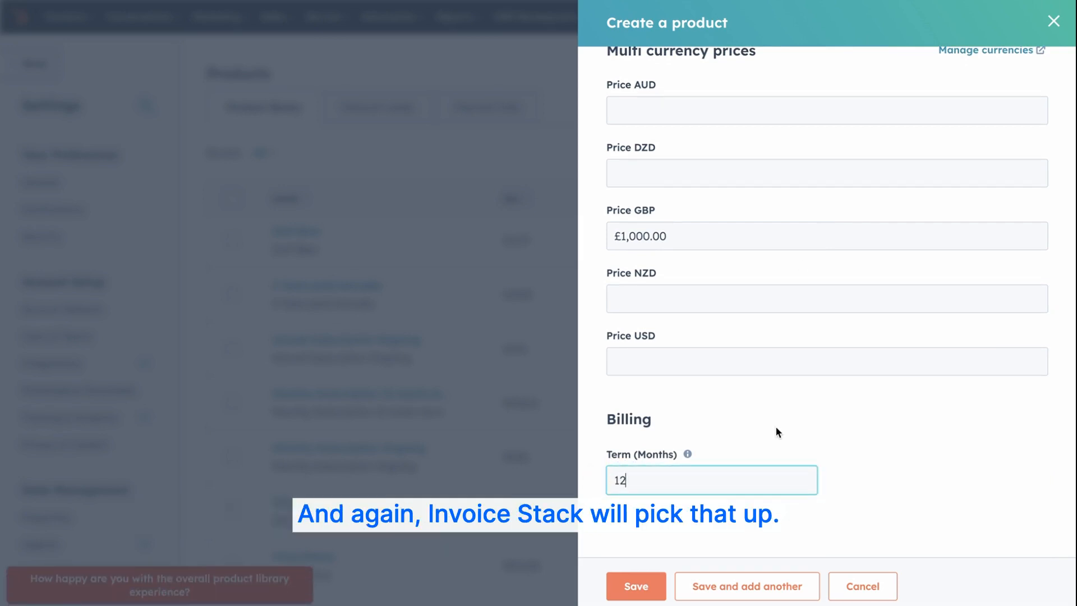
{"action": "left_click", "coordinate": [636, 586]}
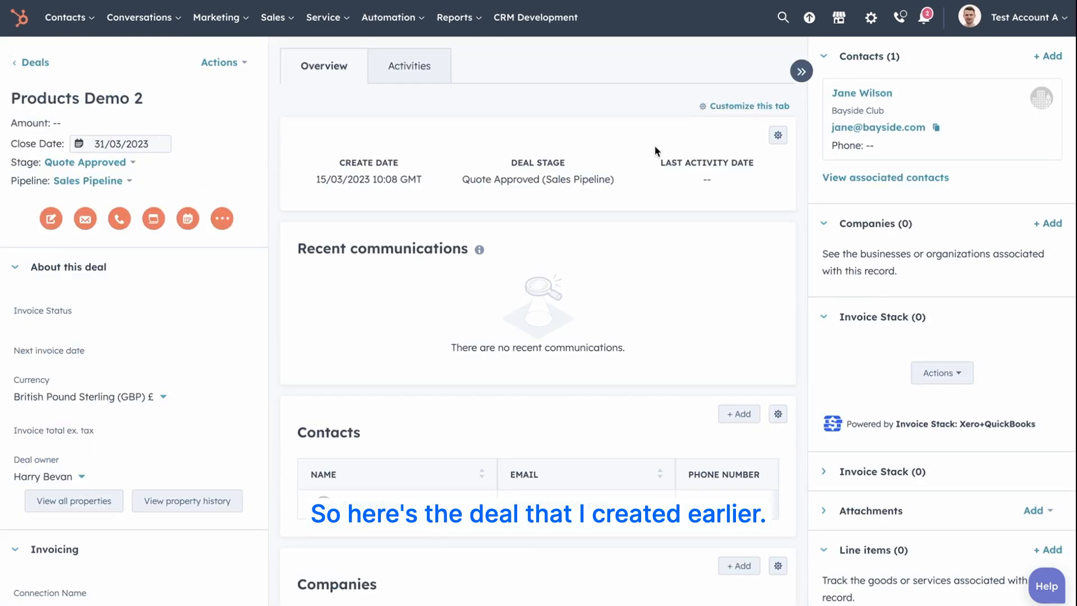
Add Software Subscription Level 1 from the product library as a line item on the Products Demo 2 deal.
{"action": "scroll", "coordinate": [803, 173], "scroll_direction": "down", "scroll_amount": 1}
{"action": "scroll", "coordinate": [904, 287], "scroll_direction": "down", "scroll_amount": 2}
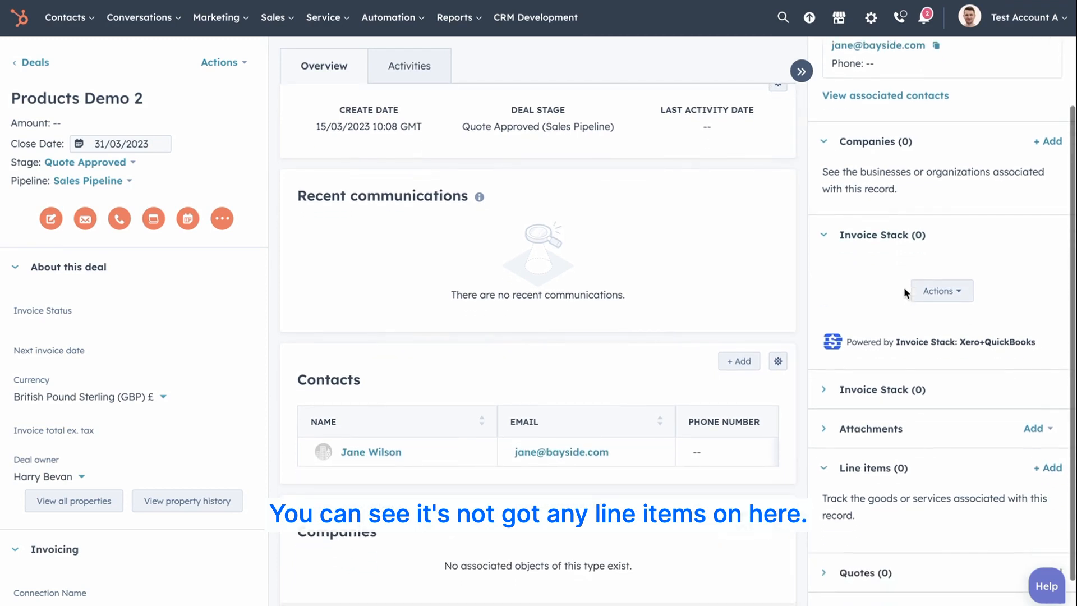
{"action": "scroll", "coordinate": [903, 288], "scroll_direction": "down", "scroll_amount": 1}
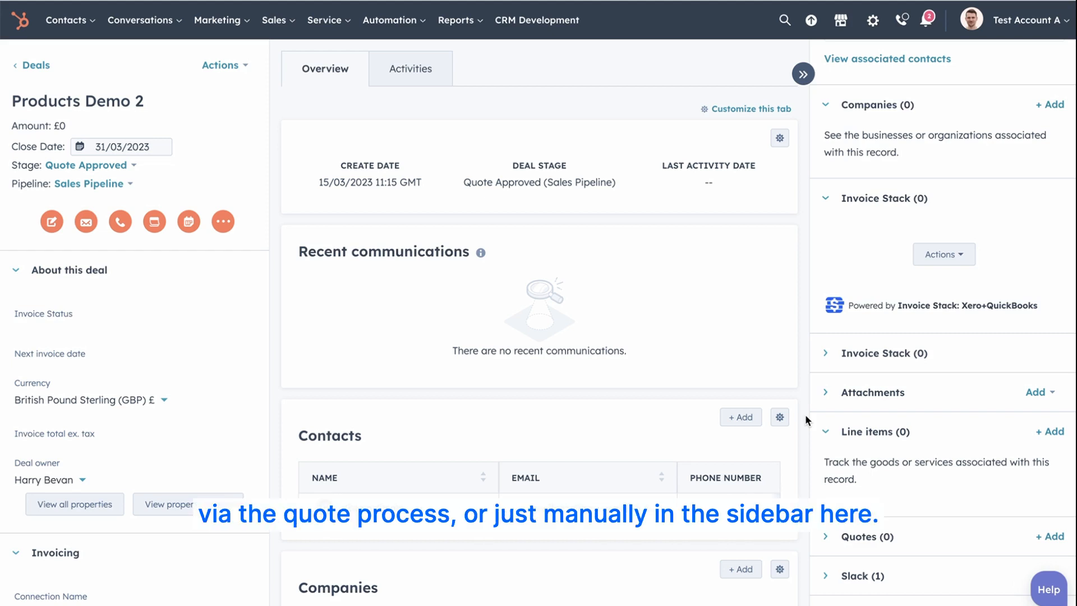
{"action": "left_click", "coordinate": [1045, 437]}
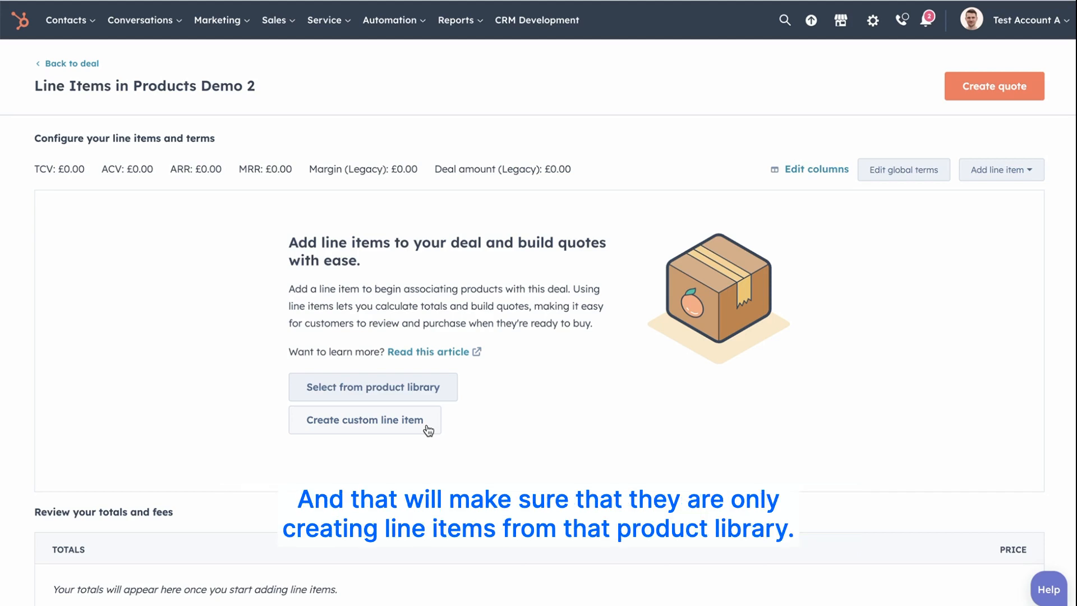
{"action": "left_click", "coordinate": [426, 388]}
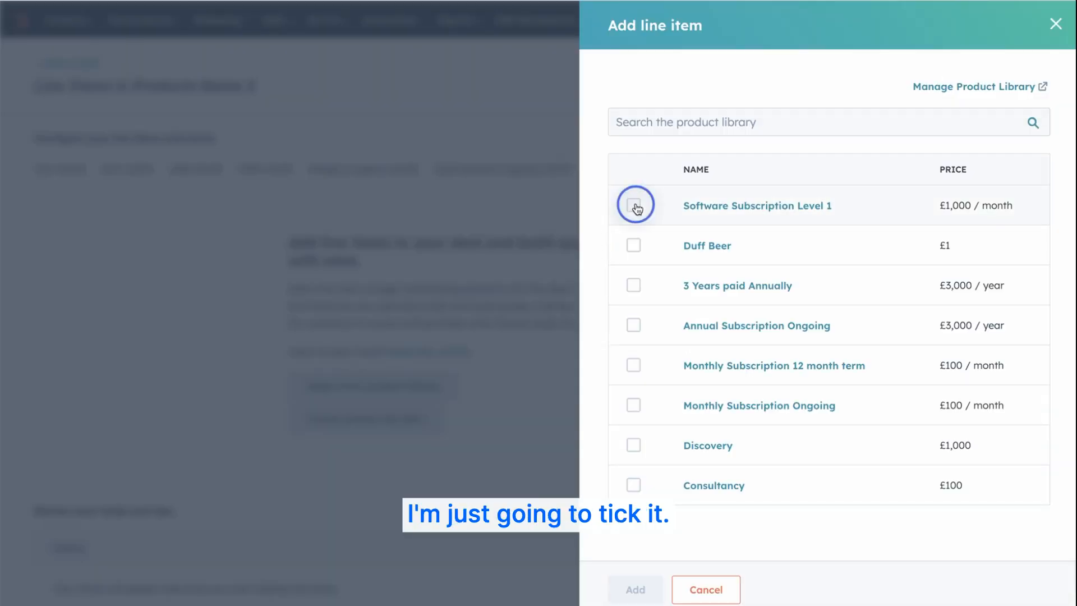
{"action": "left_click", "coordinate": [633, 207]}
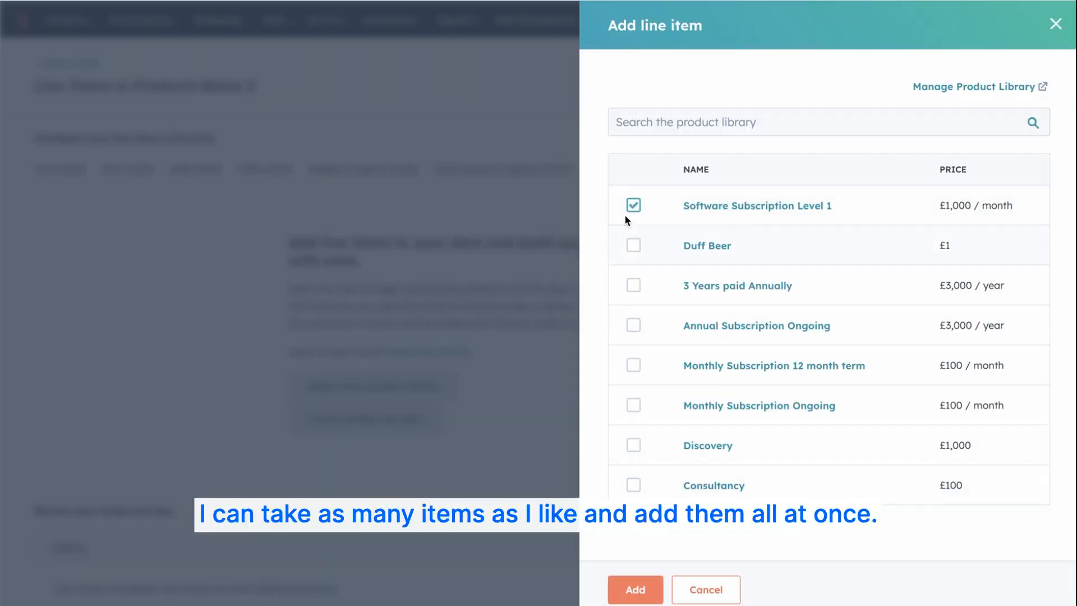
{"action": "left_click", "coordinate": [630, 590]}
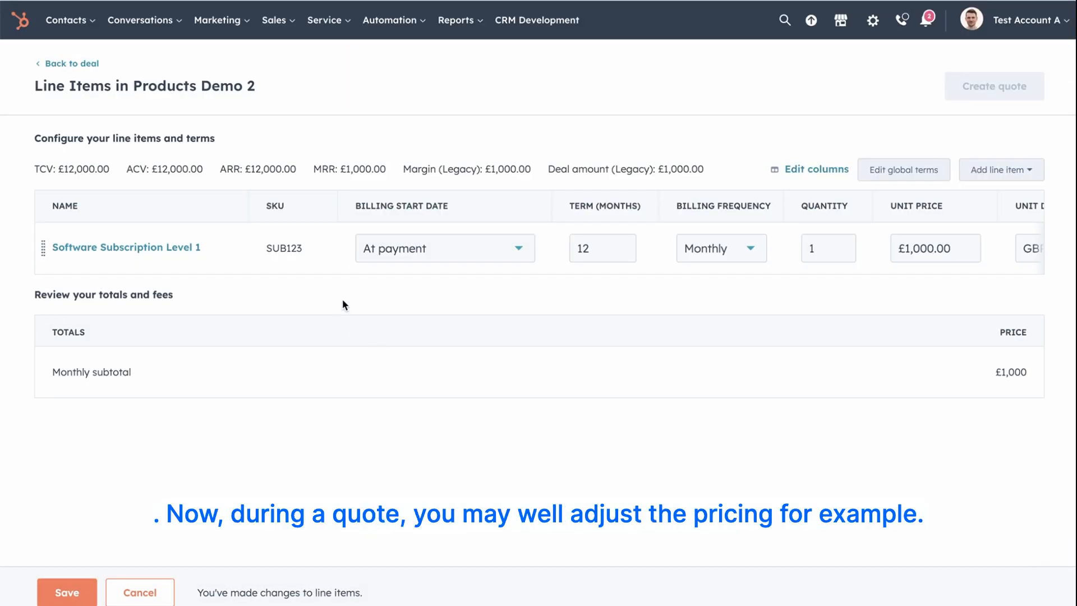
Set the unit price of the Software Subscription Level 1 line item to £1,200.00.
{"action": "left_click", "coordinate": [916, 248]}
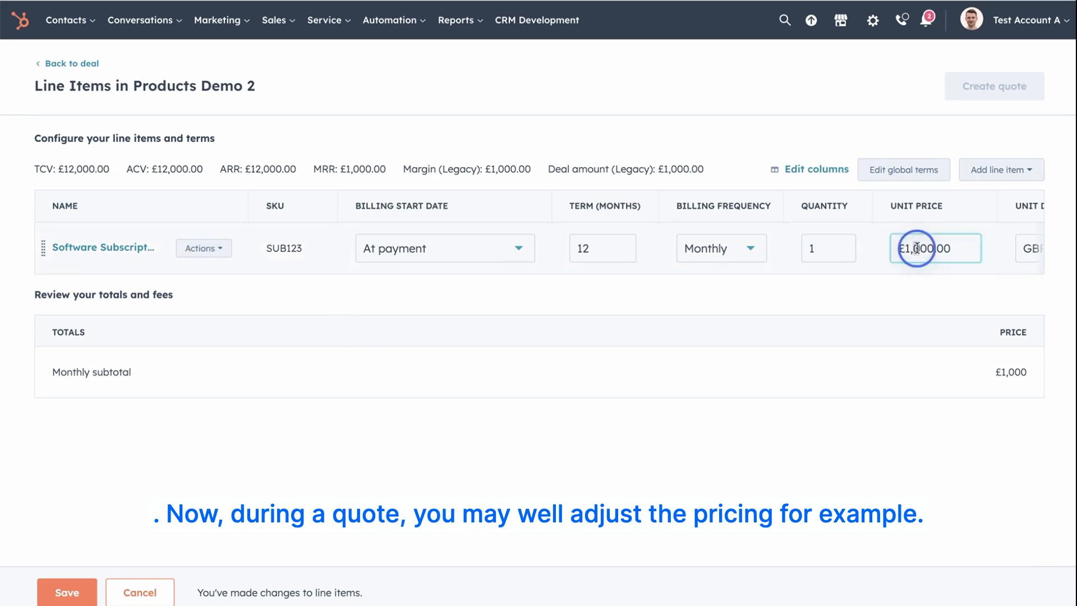
{"action": "key", "text": "BackSpace"}
{"action": "type", "text": "2"}
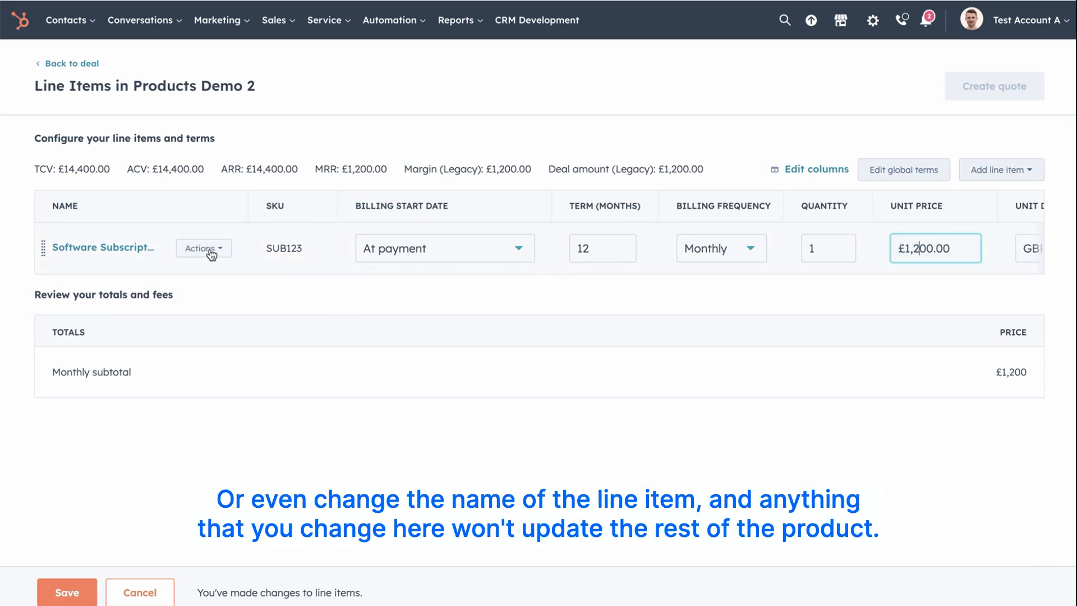
Rename the deal's line item to Software Subscription for this deal only, and save the line item changes.
{"action": "left_click", "coordinate": [211, 249]}
{"action": "left_click", "coordinate": [215, 279]}
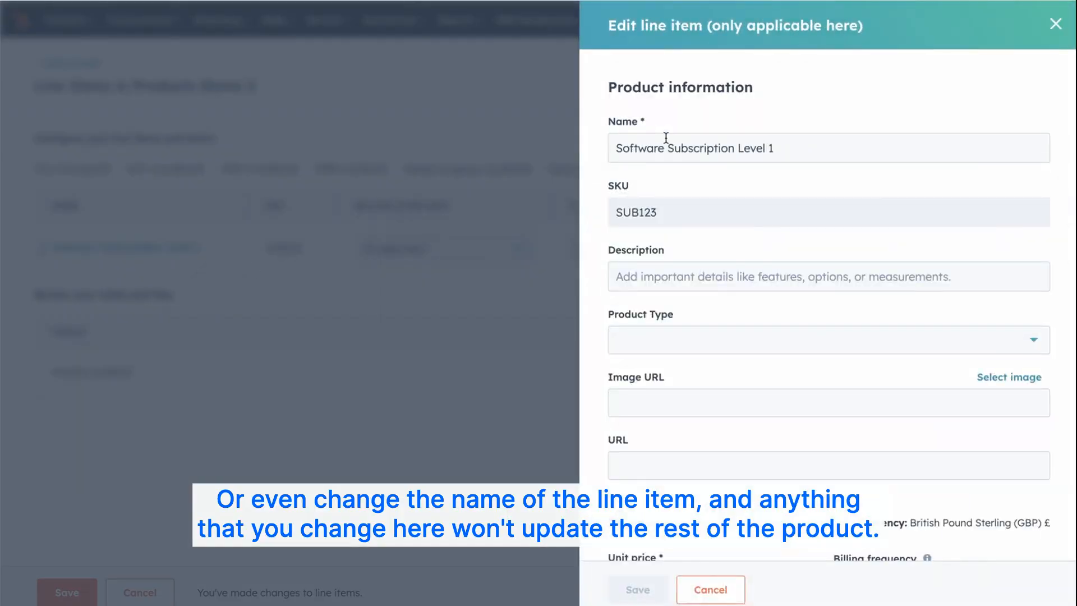
{"action": "left_click_drag", "start_coordinate": [738, 148], "coordinate": [810, 147]}
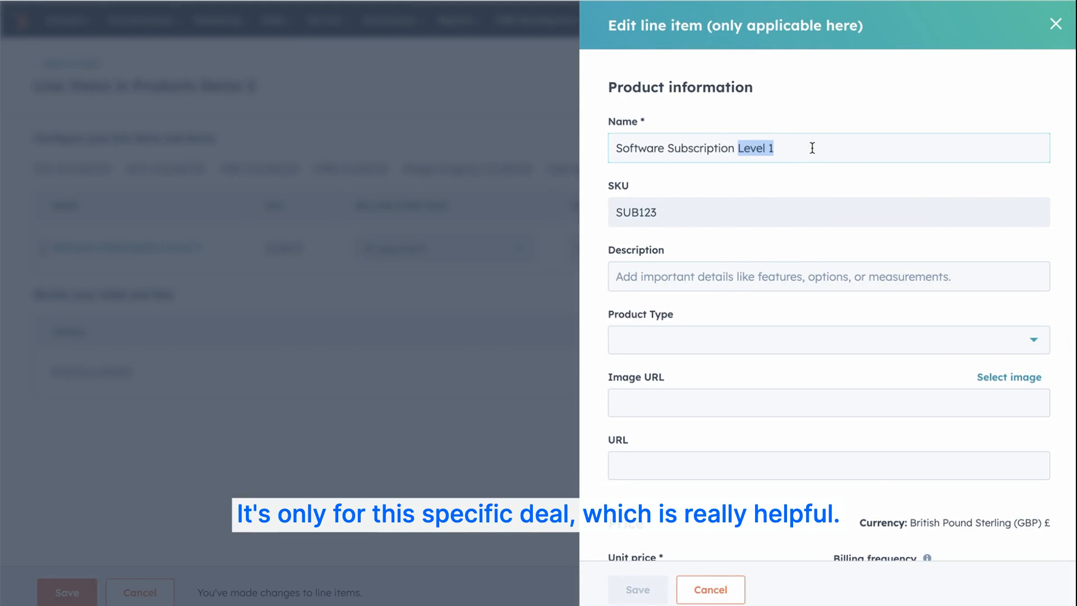
{"action": "key", "text": "BackSpace"}
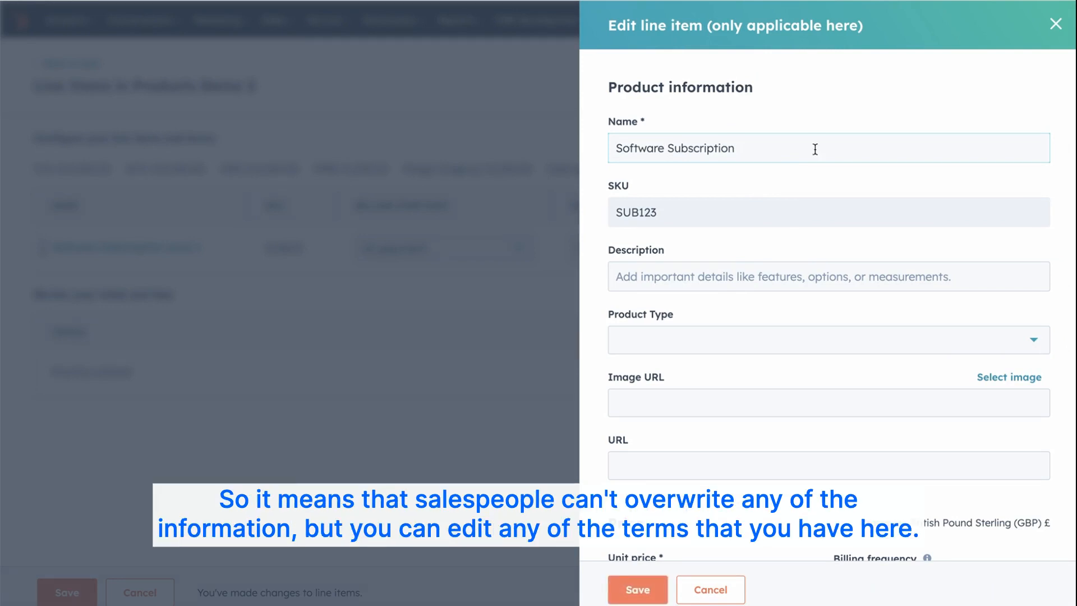
{"action": "left_click", "coordinate": [637, 589]}
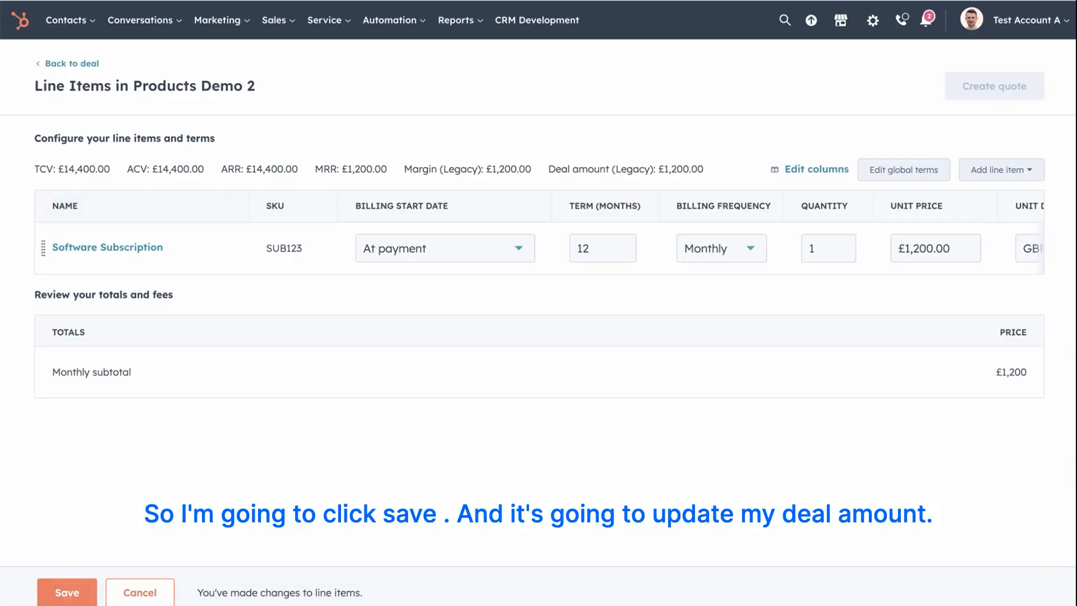
{"action": "left_click", "coordinate": [67, 593]}
Switch to the Invoice Stack dashboard, set line item creation to Matched to Products in Xero in the preferences, and save the changes.
{"action": "left_click", "coordinate": [466, 223]}
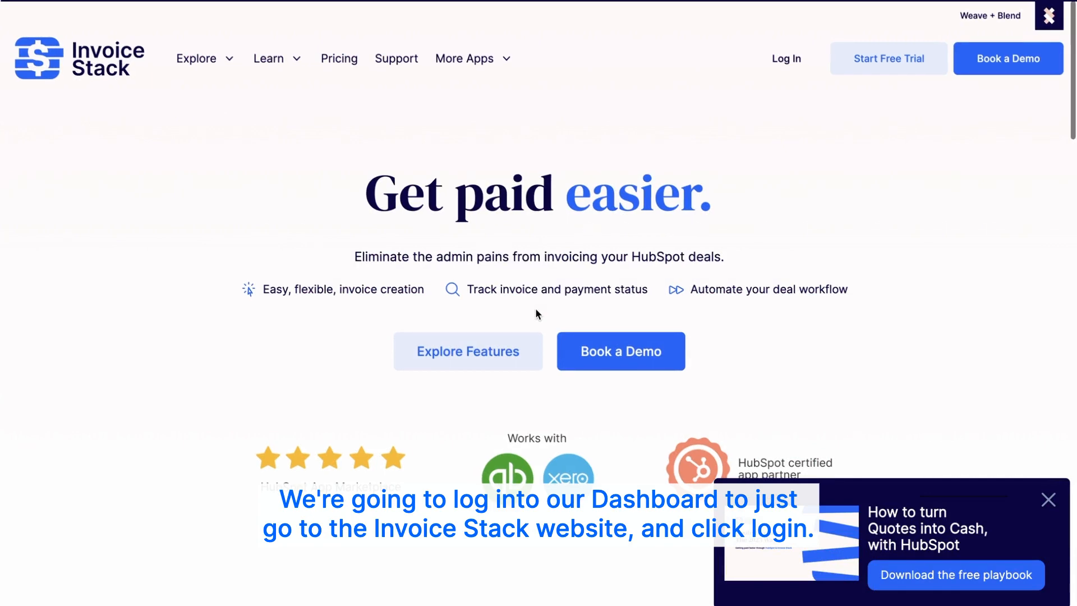
{"action": "left_click", "coordinate": [786, 59]}
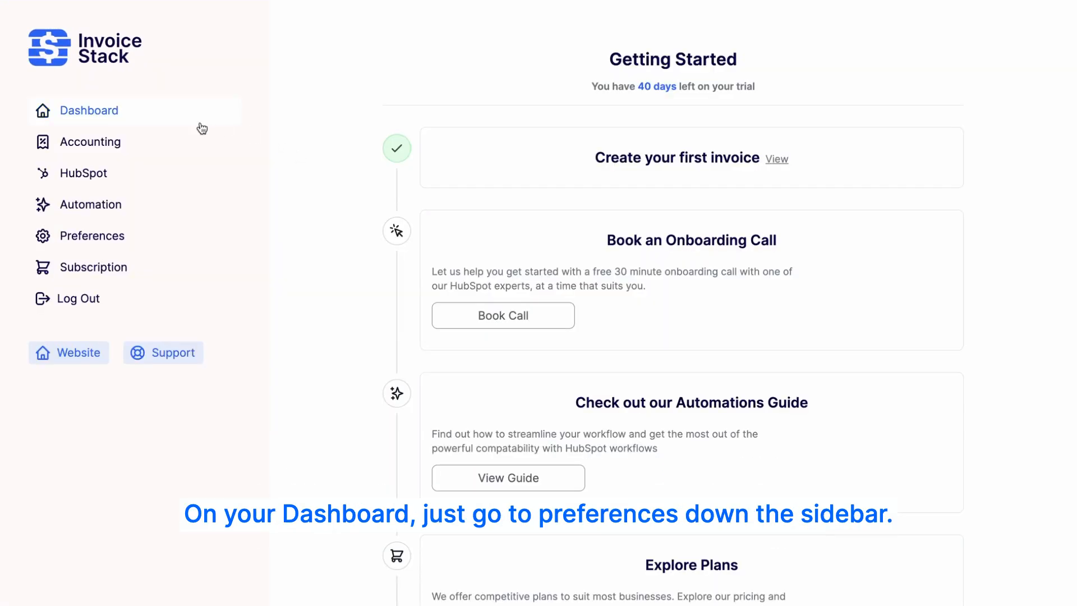
{"action": "left_click", "coordinate": [126, 238]}
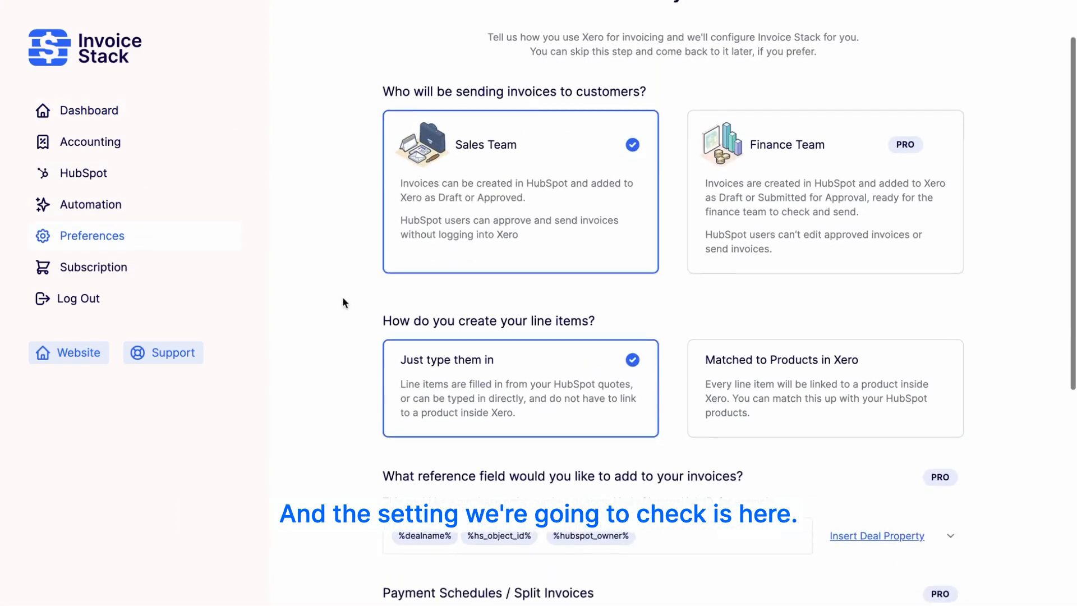
{"action": "scroll", "coordinate": [342, 297], "scroll_direction": "down", "scroll_amount": 2}
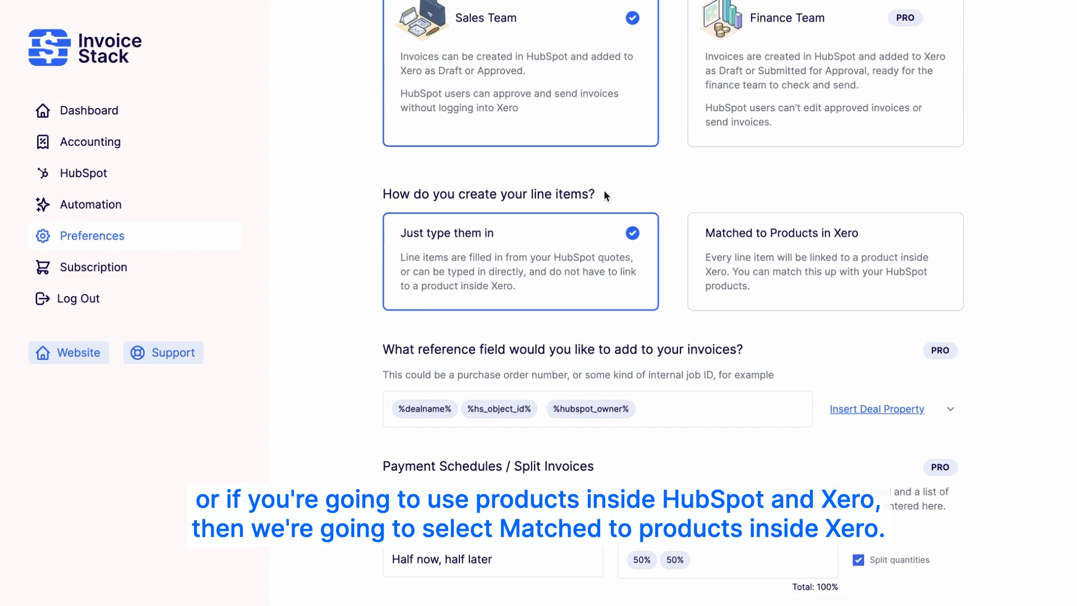
{"action": "left_click", "coordinate": [891, 272]}
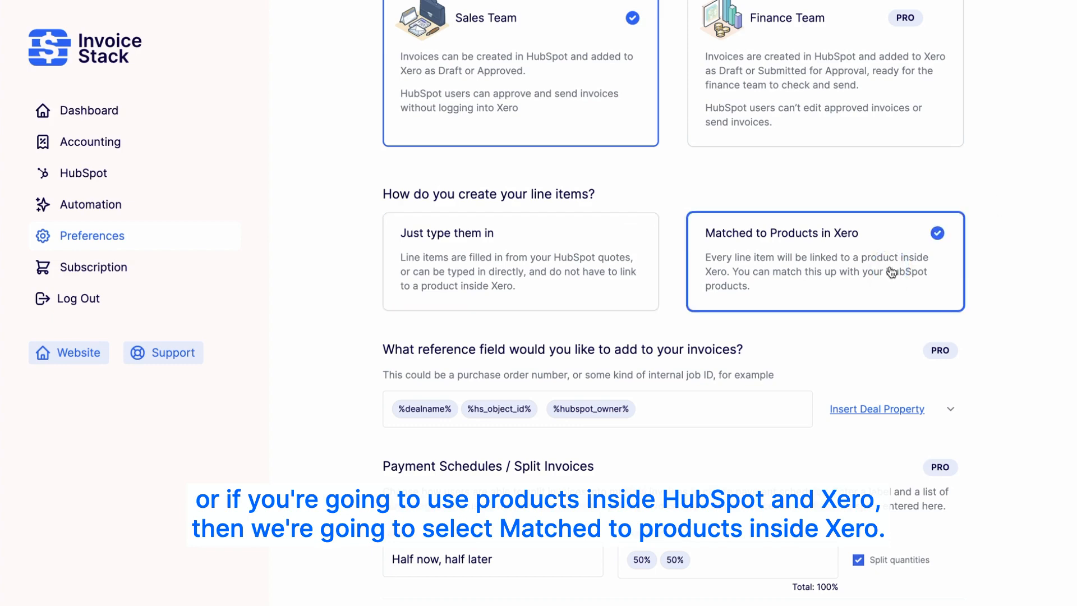
{"action": "scroll", "coordinate": [921, 277], "scroll_direction": "down", "scroll_amount": 5}
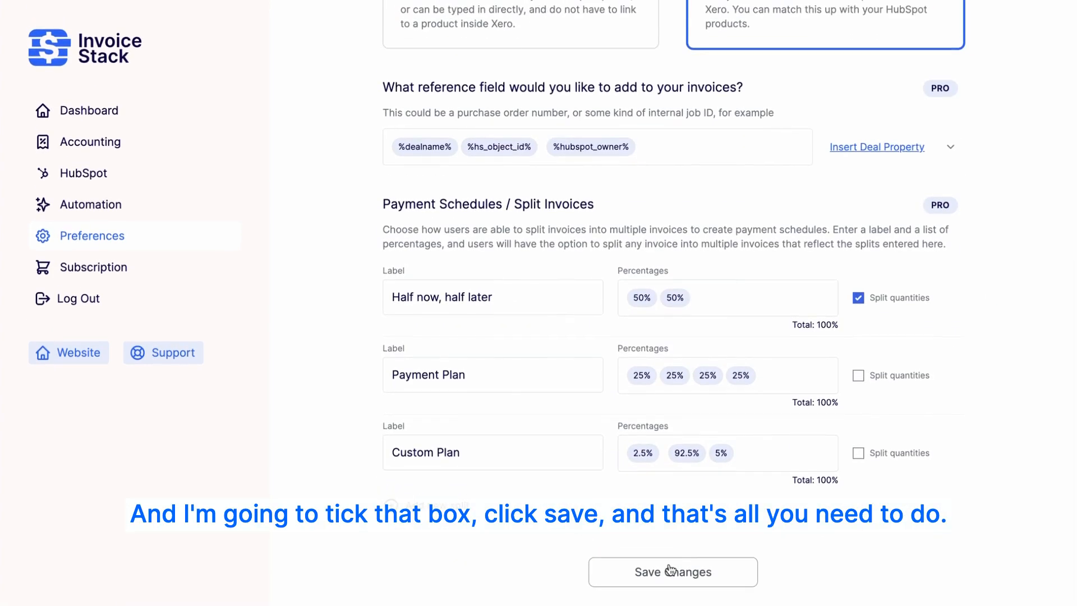
{"action": "left_click", "coordinate": [674, 567]}
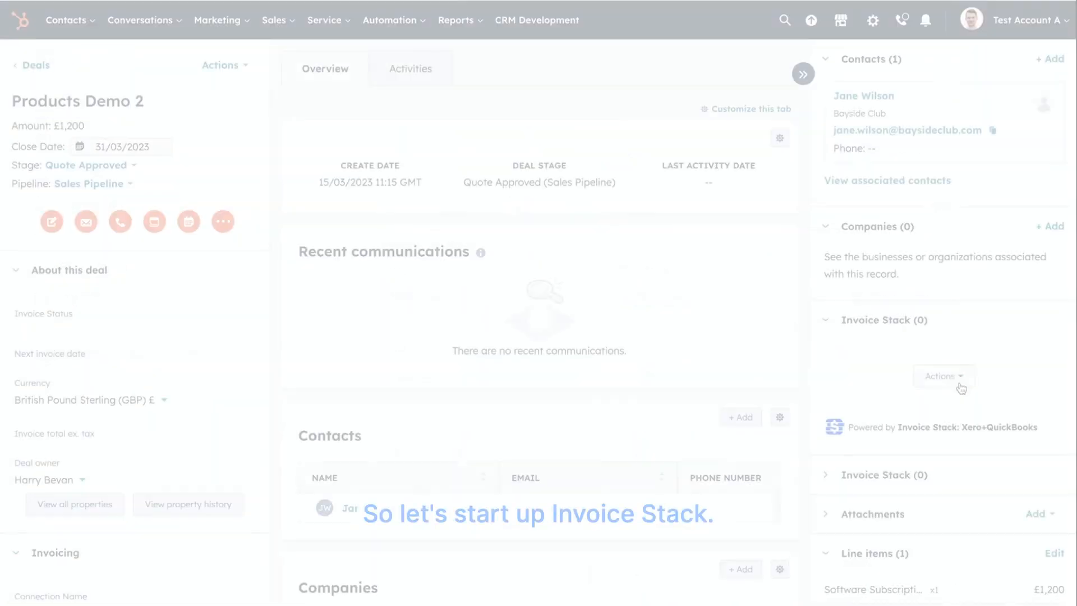
Switch to the Products Demo 2 deal in HubSpot and open an Invoice Stack invoice for it.
{"action": "left_click", "coordinate": [953, 377]}
{"action": "left_click", "coordinate": [958, 441]}
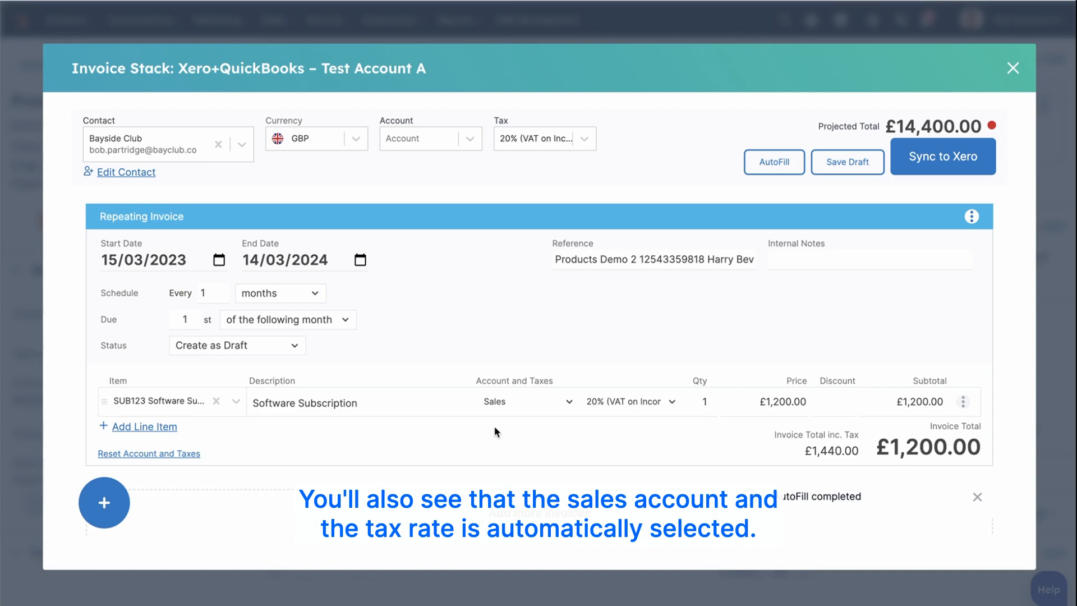
Add SUB123 Software Subscription Level 1 as a second line item on the repeating invoice and sync the invoice to Xero.
{"action": "scroll", "coordinate": [495, 430], "scroll_direction": "down", "scroll_amount": 1}
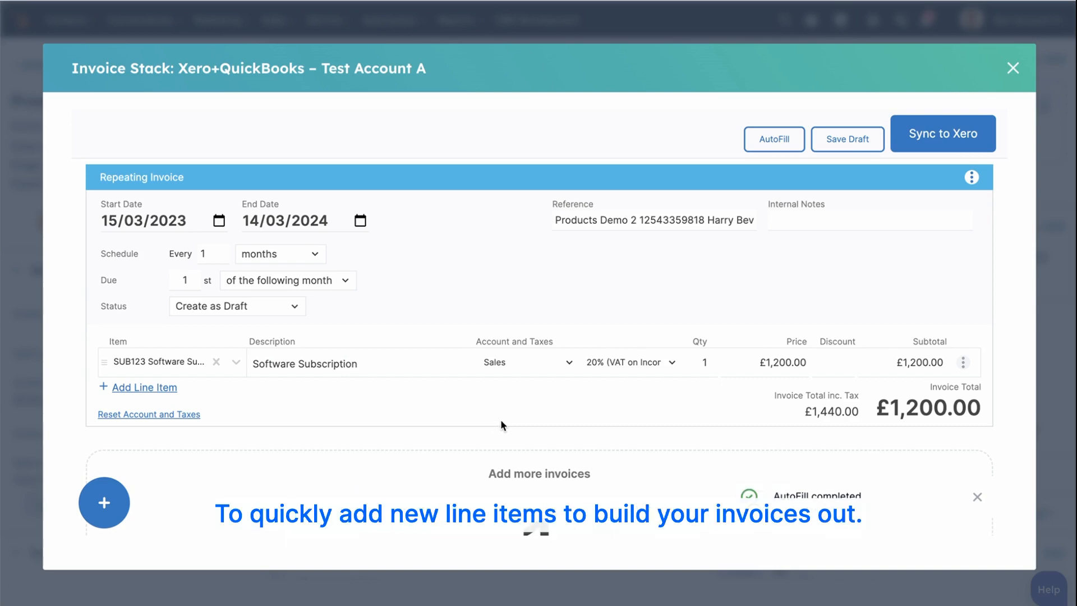
{"action": "left_click", "coordinate": [136, 388]}
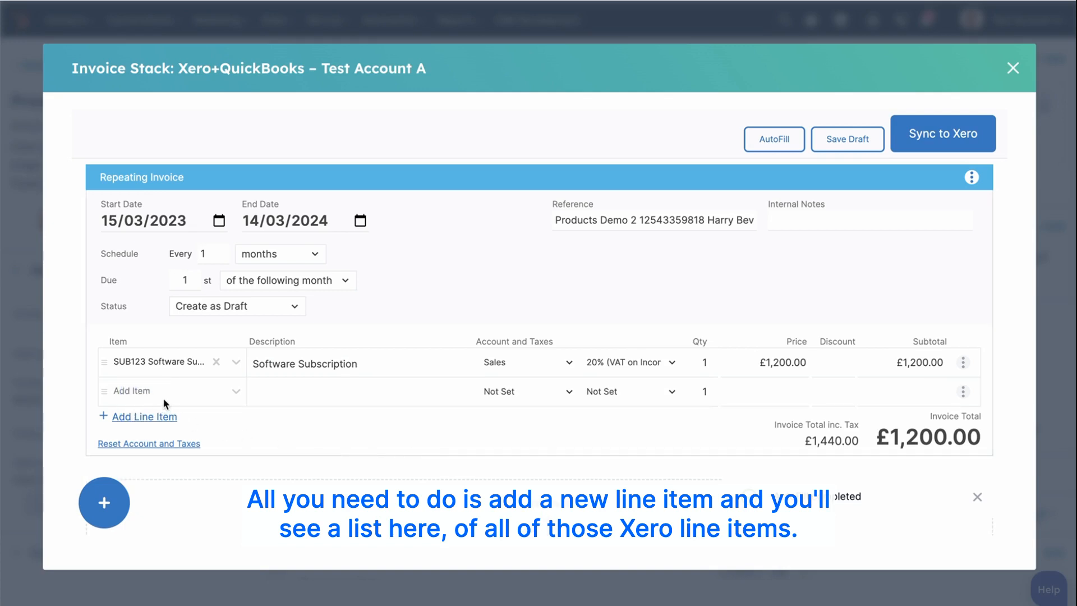
{"action": "left_click", "coordinate": [236, 392]}
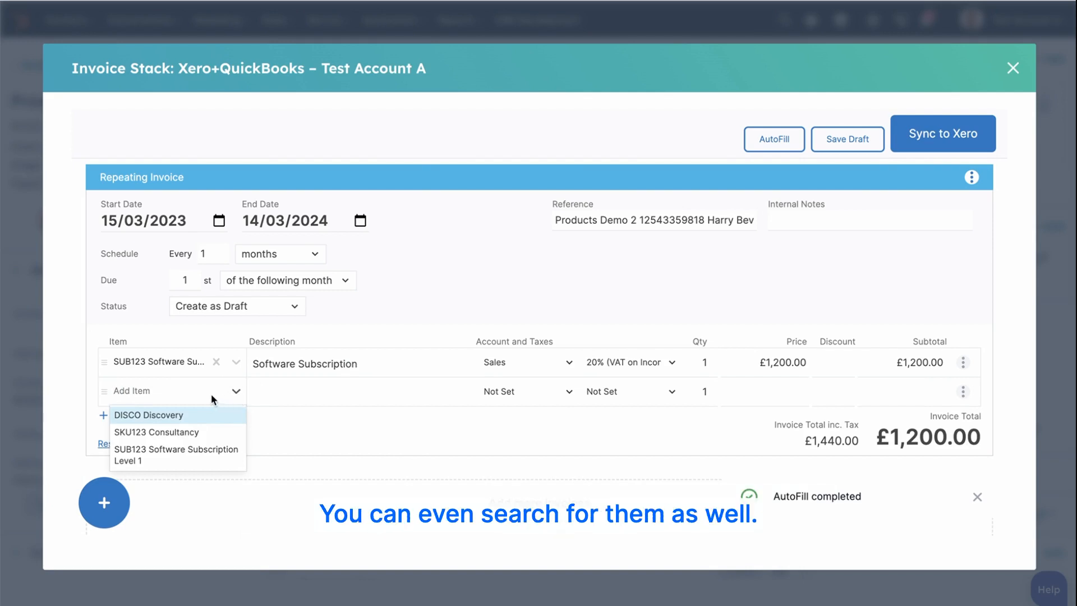
{"action": "left_click", "coordinate": [180, 452]}
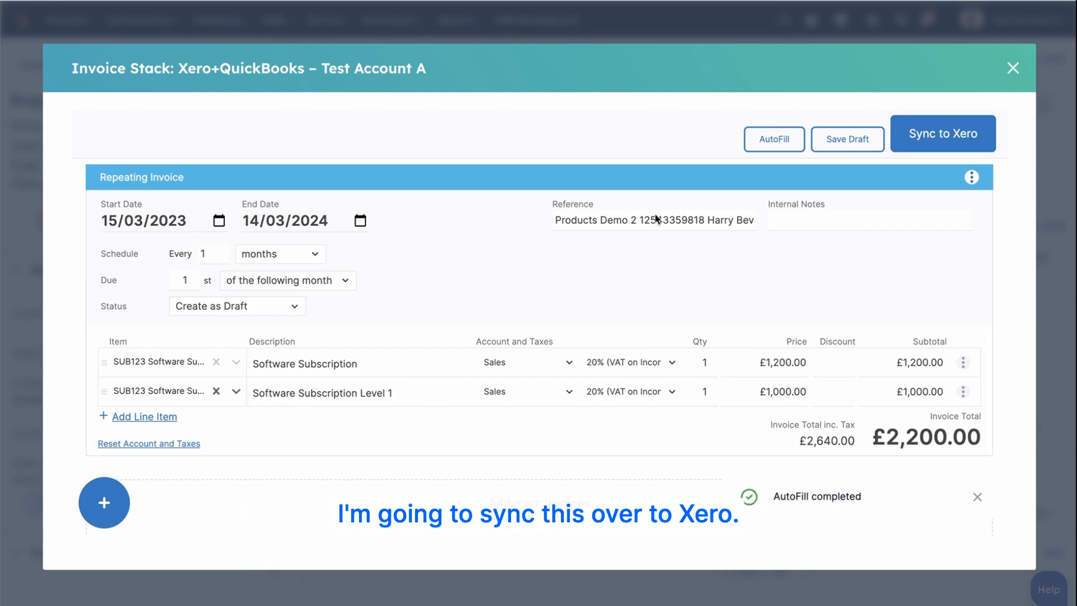
{"action": "left_click", "coordinate": [942, 131]}
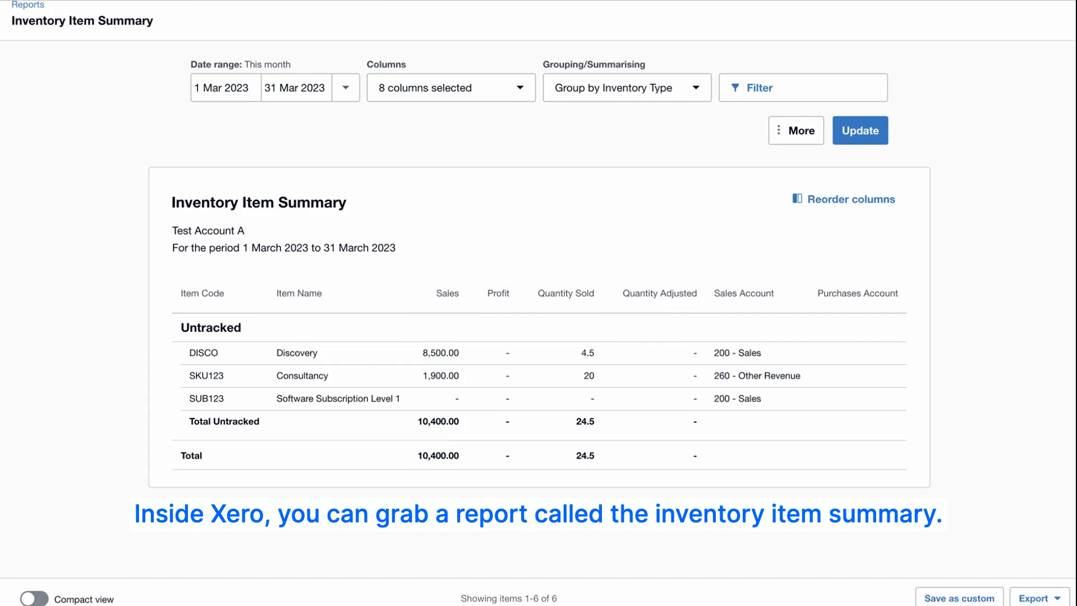
Examine the Software Subscription Level 1 entry in Xero's Inventory Item Summary report for 1 to 31 March 2023.
{"action": "scroll", "coordinate": [188, 52], "scroll_direction": "up", "scroll_amount": 3}
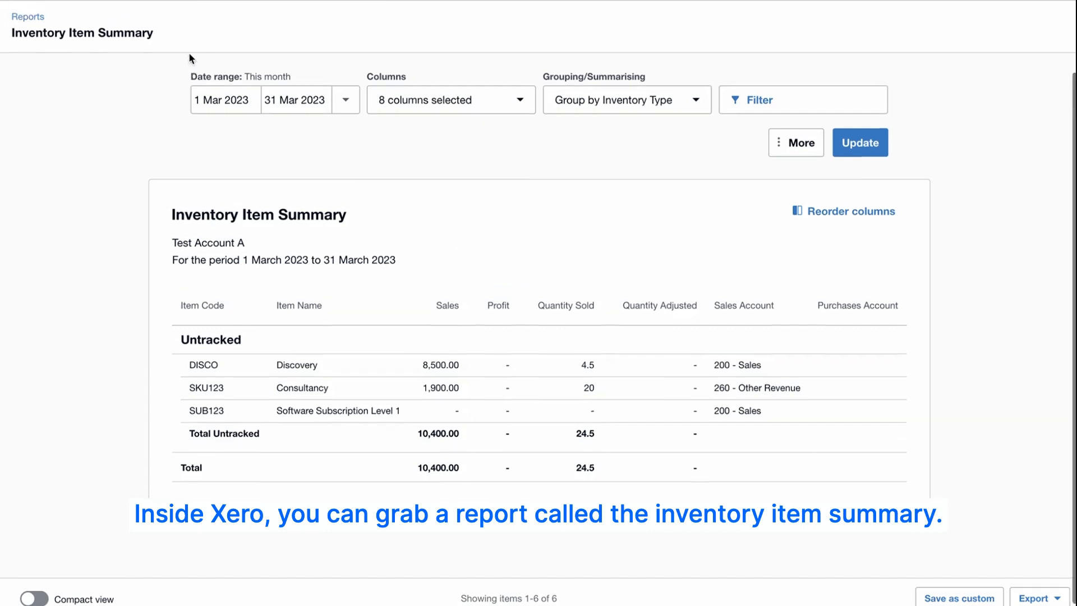
{"action": "scroll", "coordinate": [302, 110], "scroll_direction": "down", "scroll_amount": 2}
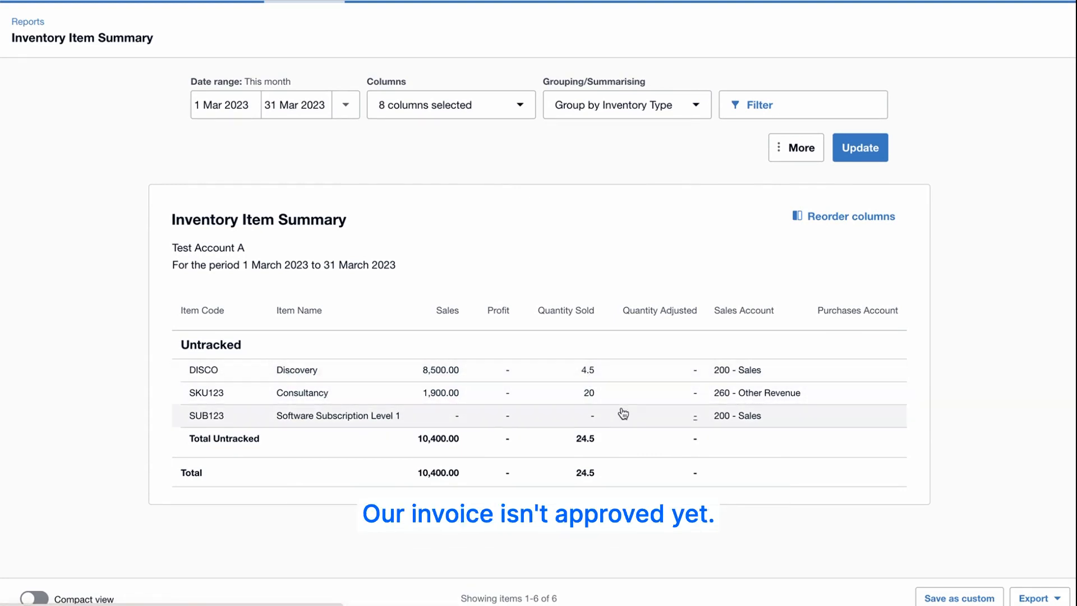
{"action": "scroll", "coordinate": [621, 415], "scroll_direction": "up", "scroll_amount": 1}
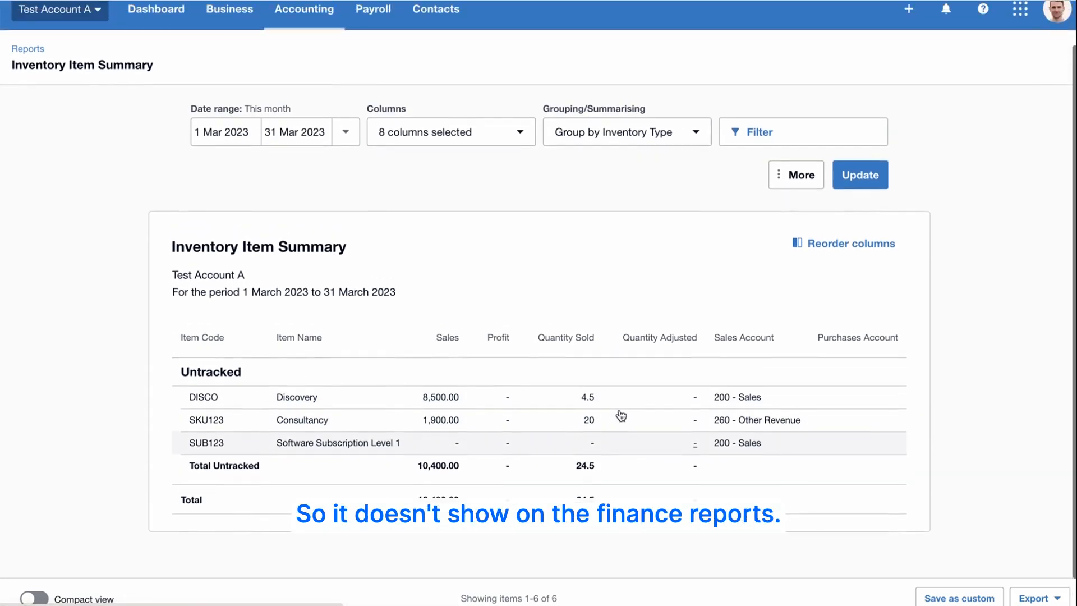